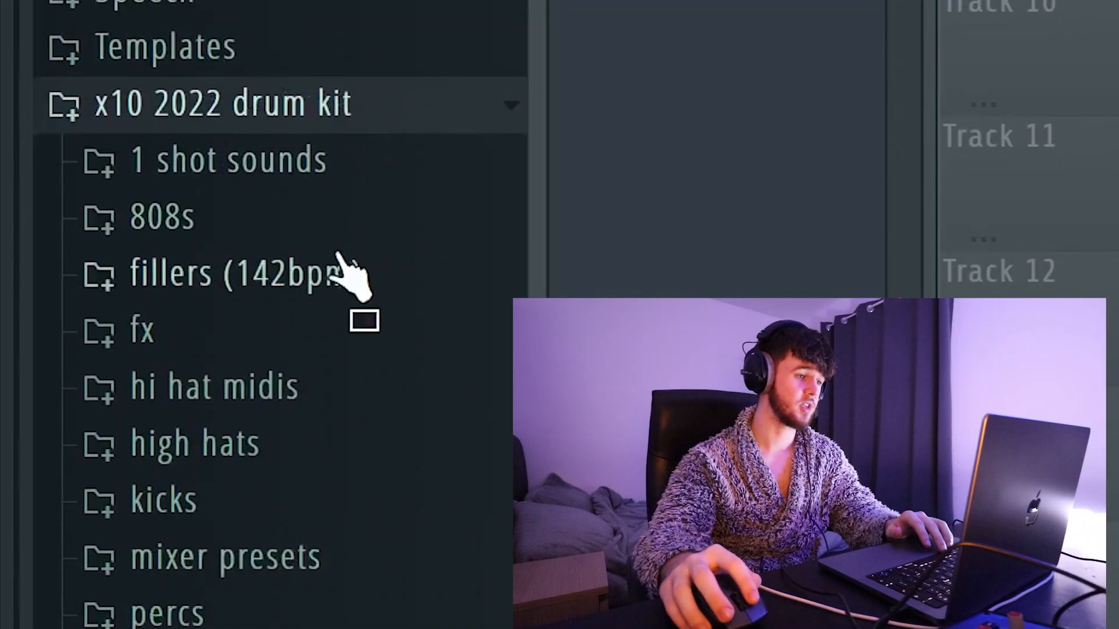
Step: Add the jumpy hat sample from the kit's high hats folder to the channel rack and open its piano roll
left_click(281, 445)
scroll(327, 245, "down", 4)
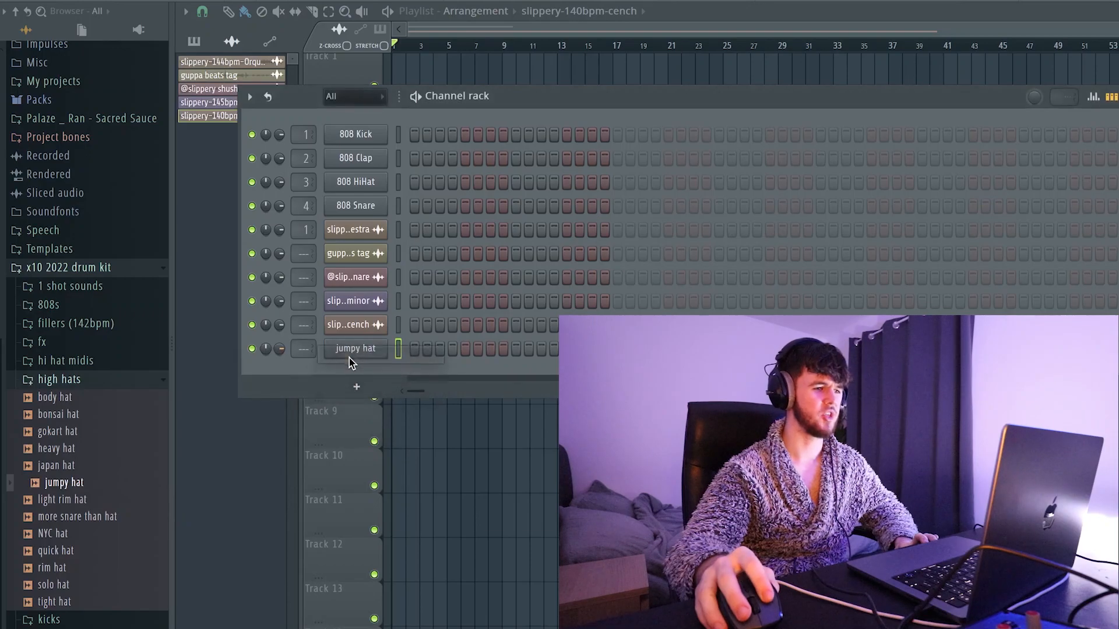
left_click(350, 353)
left_click(355, 349)
right_click(378, 346)
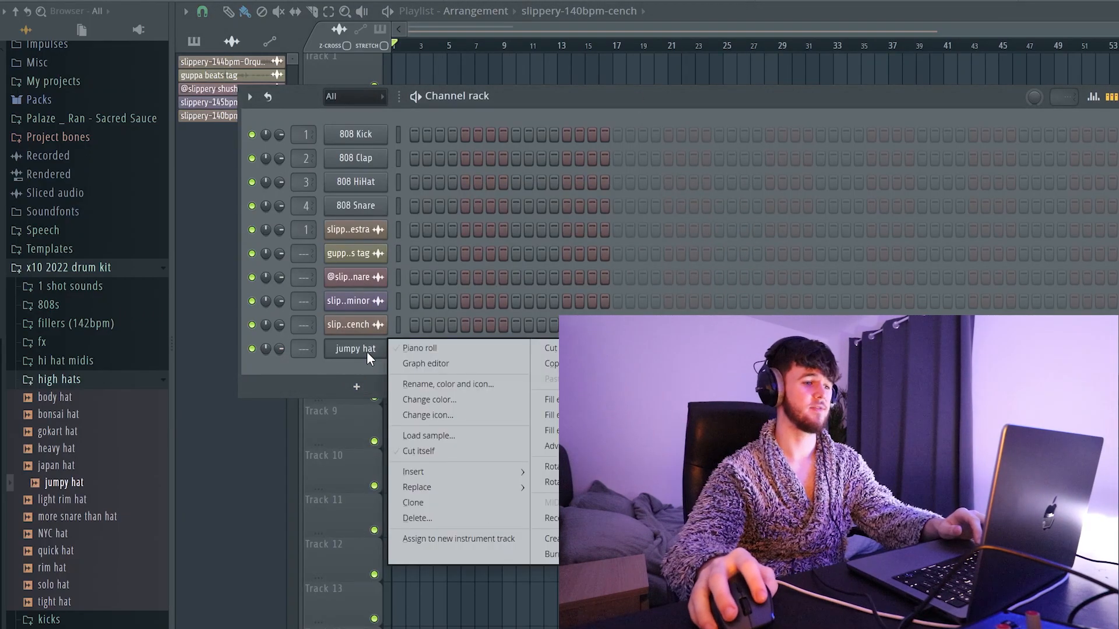
left_click(408, 349)
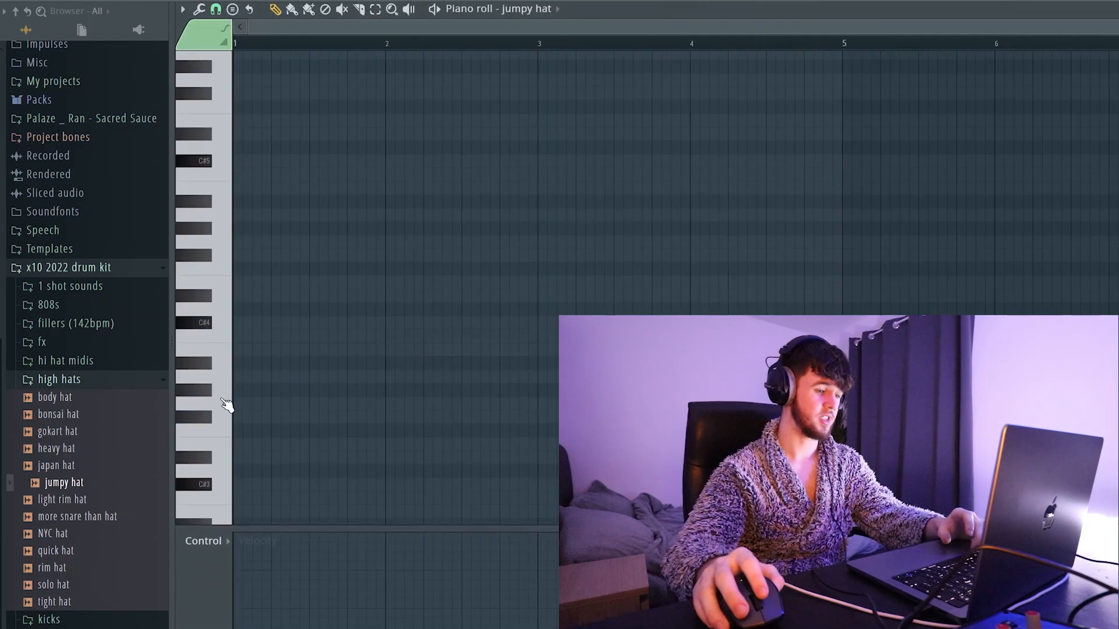
Step: Draw and duplicate the jumpy hat pattern on C5, varying the note velocities and adding short extra hits
scroll(231, 221, "up", 2)
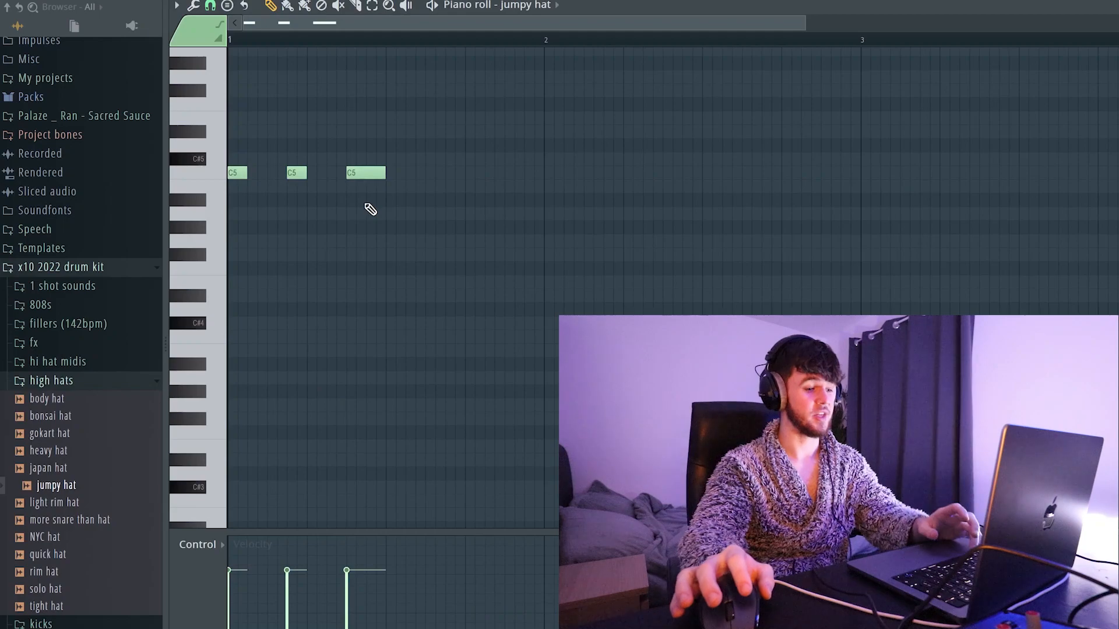
key("ctrl+b")
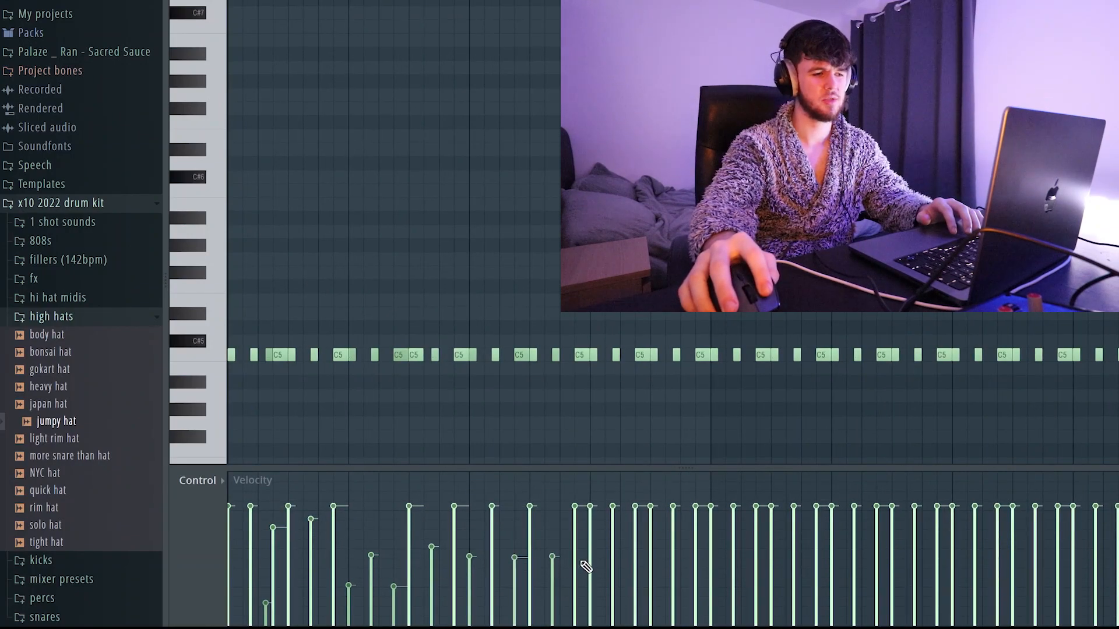
scroll(862, 374, "up", 4)
scroll(832, 370, "down", 3)
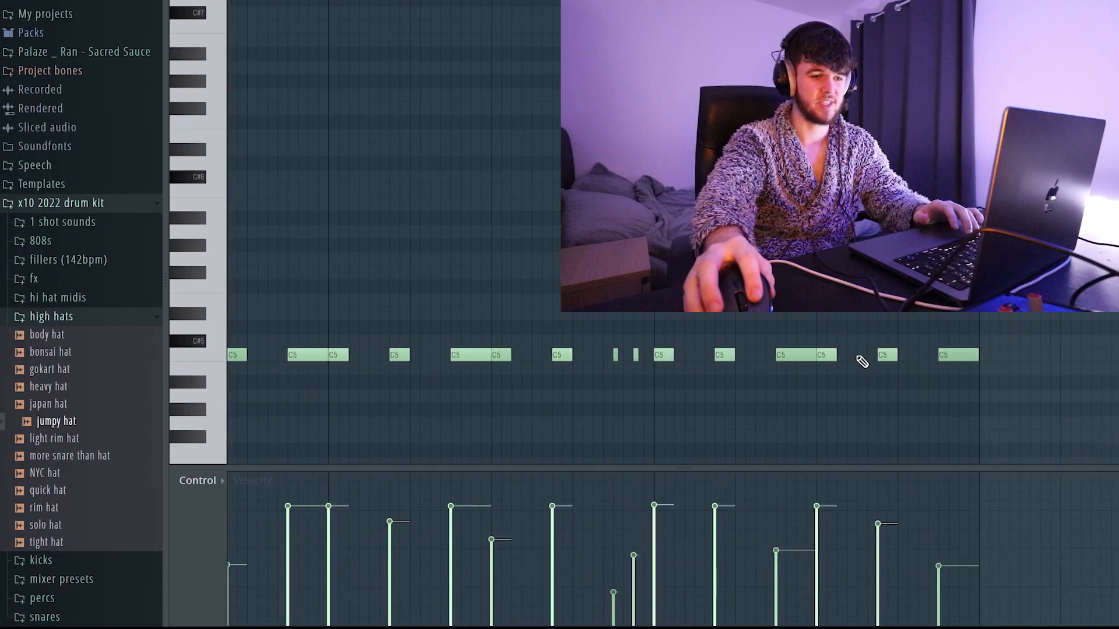
scroll(833, 378, "down", 3)
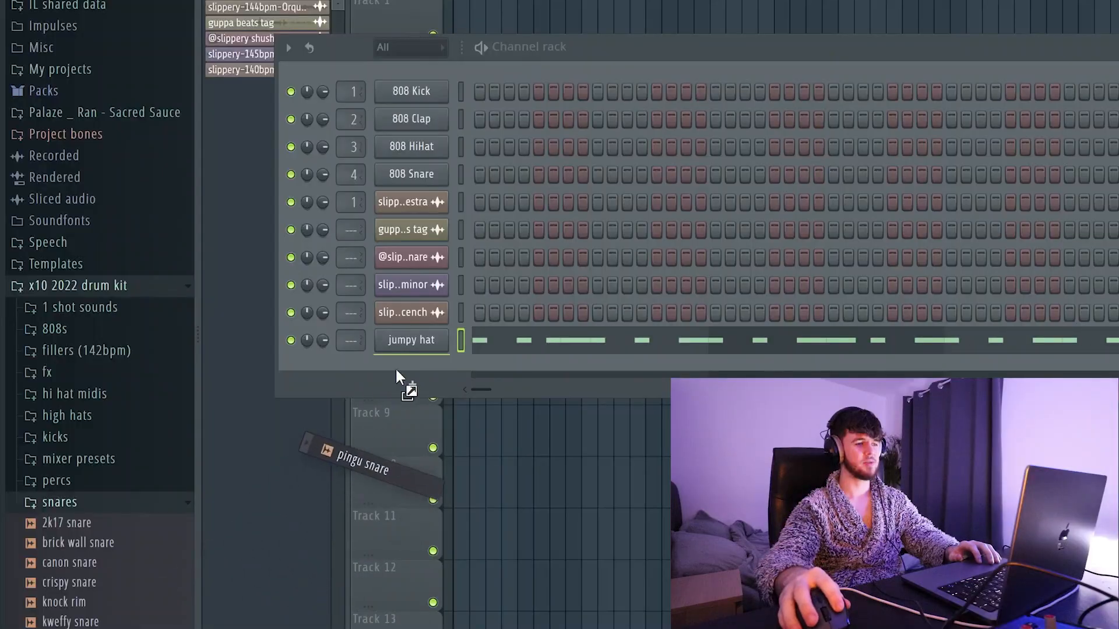
Step: Add the pingu snare sample to the channel rack and place its hits on A4 in the piano roll
mouse_move(395, 367)
left_mouse_down()
mouse_move(410, 354)
mouse_move(411, 367)
left_mouse_up()
left_click(411, 367)
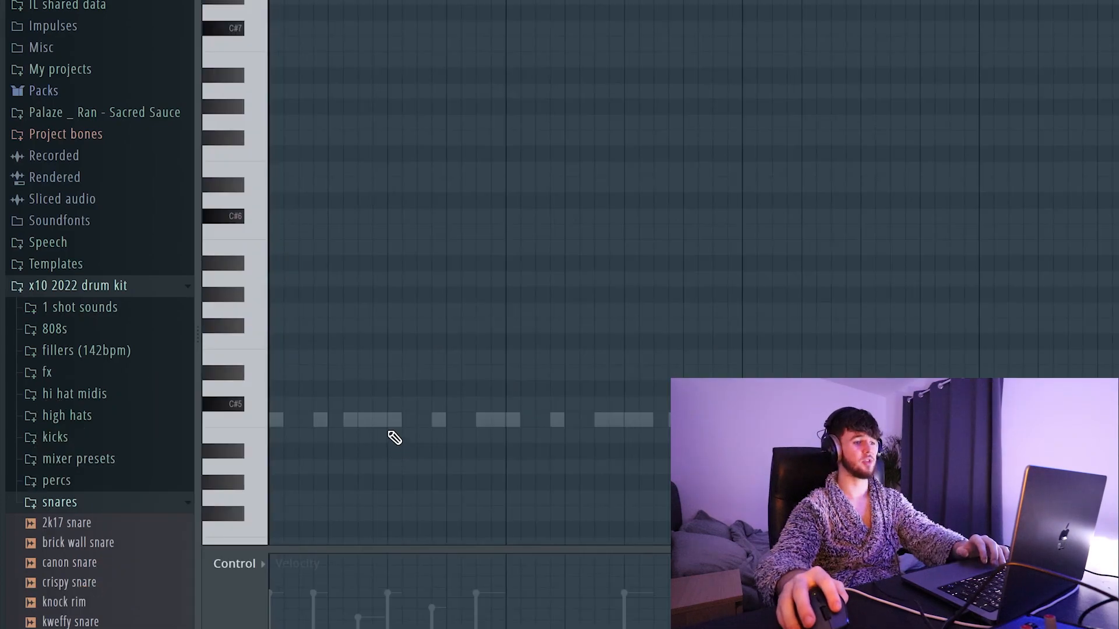
left_click(247, 421)
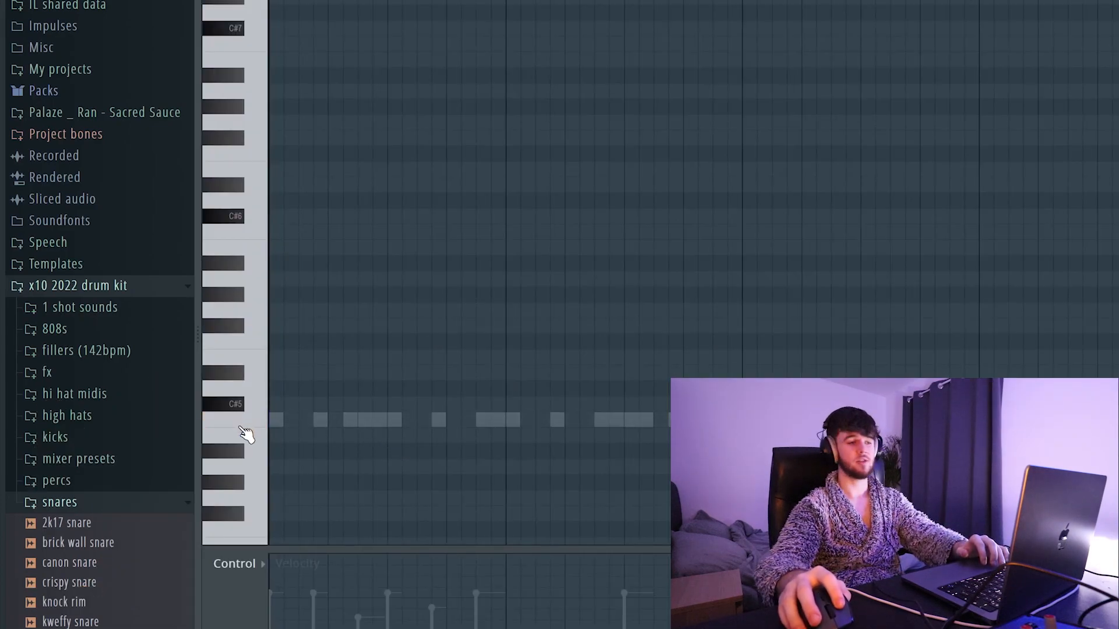
left_click(255, 466)
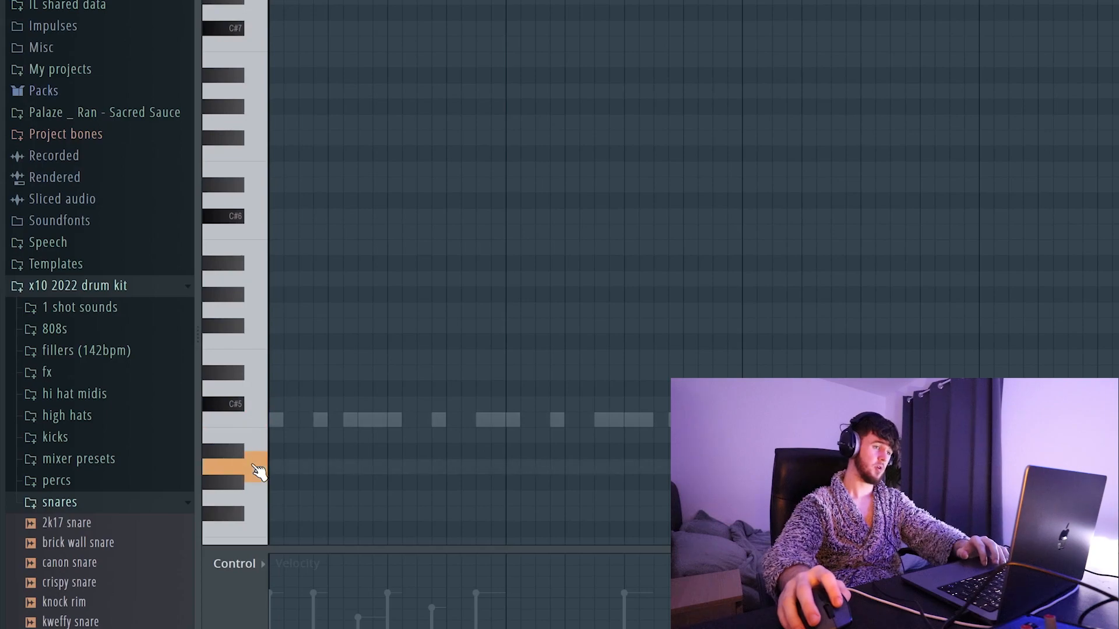
scroll(407, 491, "up", 2)
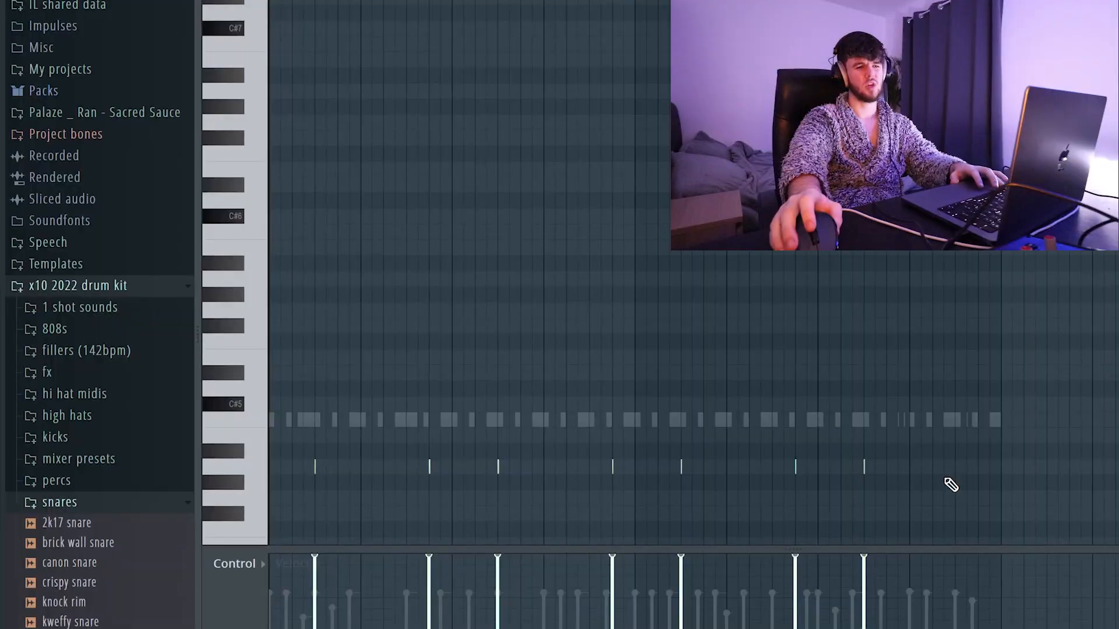
scroll(955, 487, "up", 3)
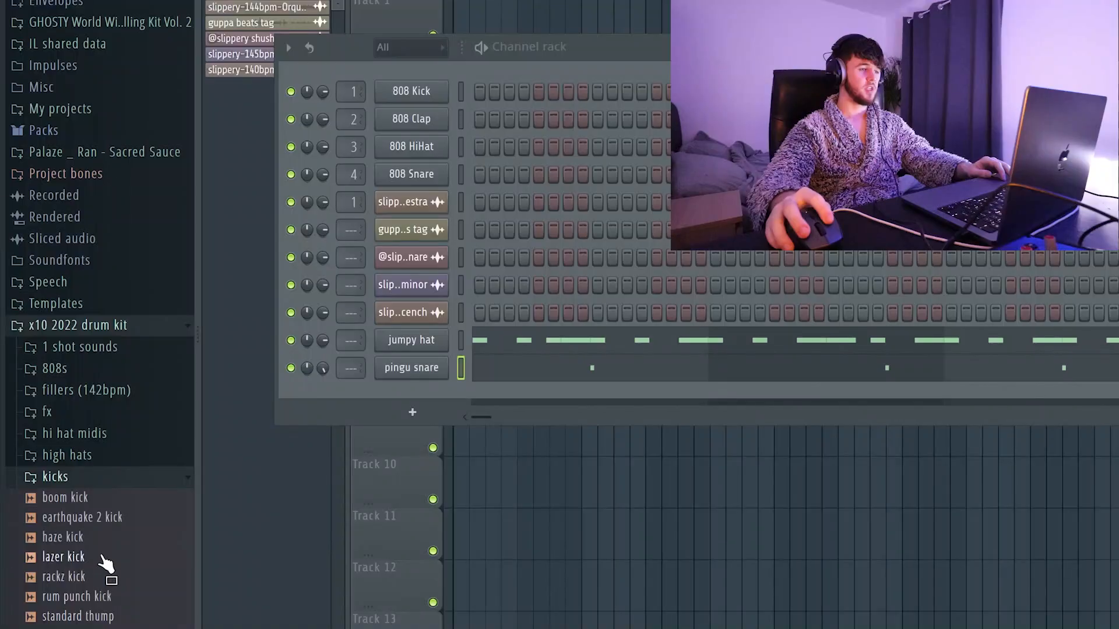
Step: Add the haze kick sample with a slight Boost in its precomputed effects and open its piano roll
left_click_drag(425, 414, 425, 391)
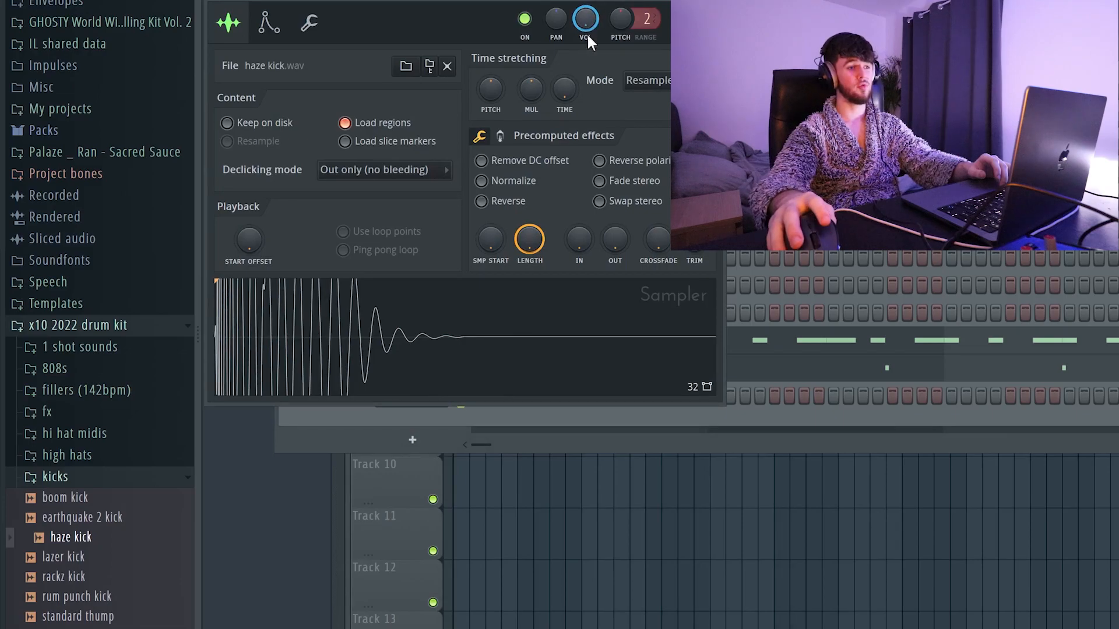
left_click(500, 138)
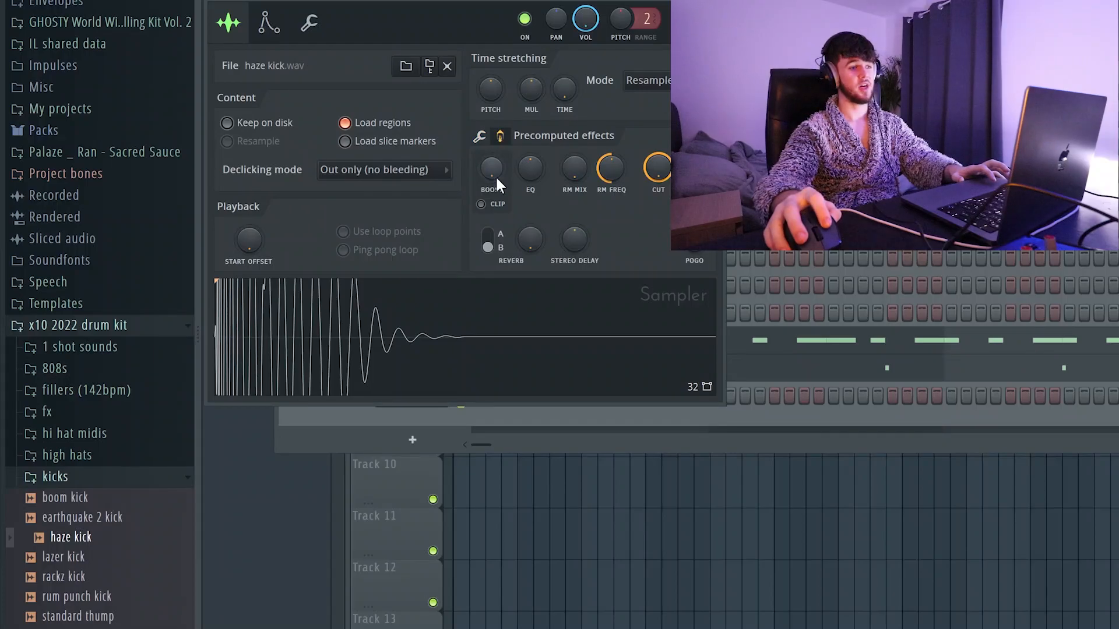
left_click_drag(497, 181, 497, 169)
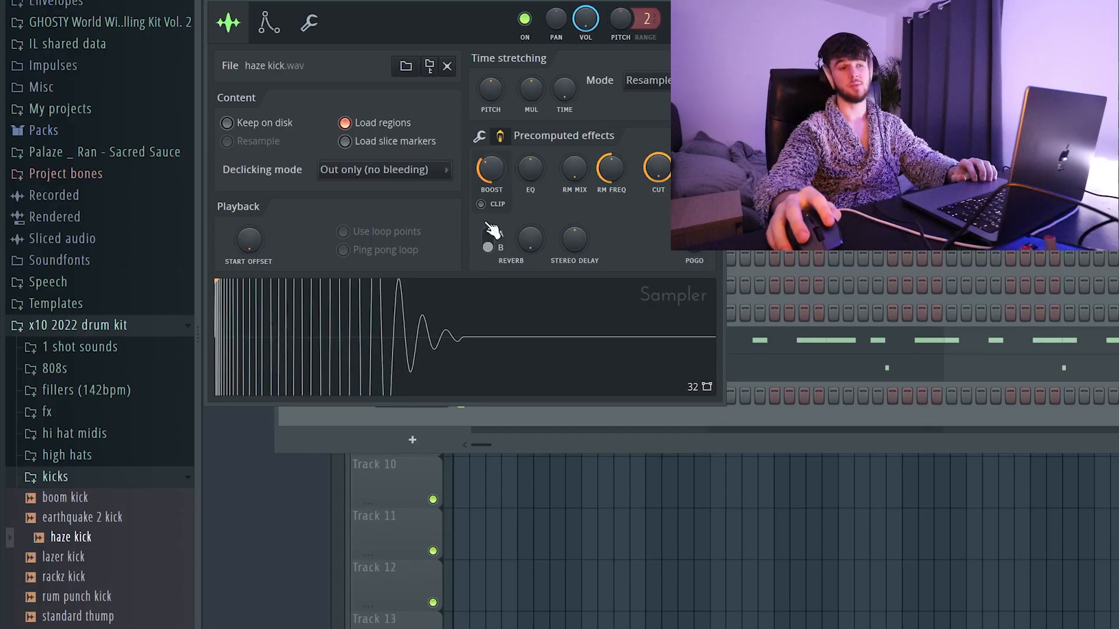
left_click_drag(486, 172, 486, 198)
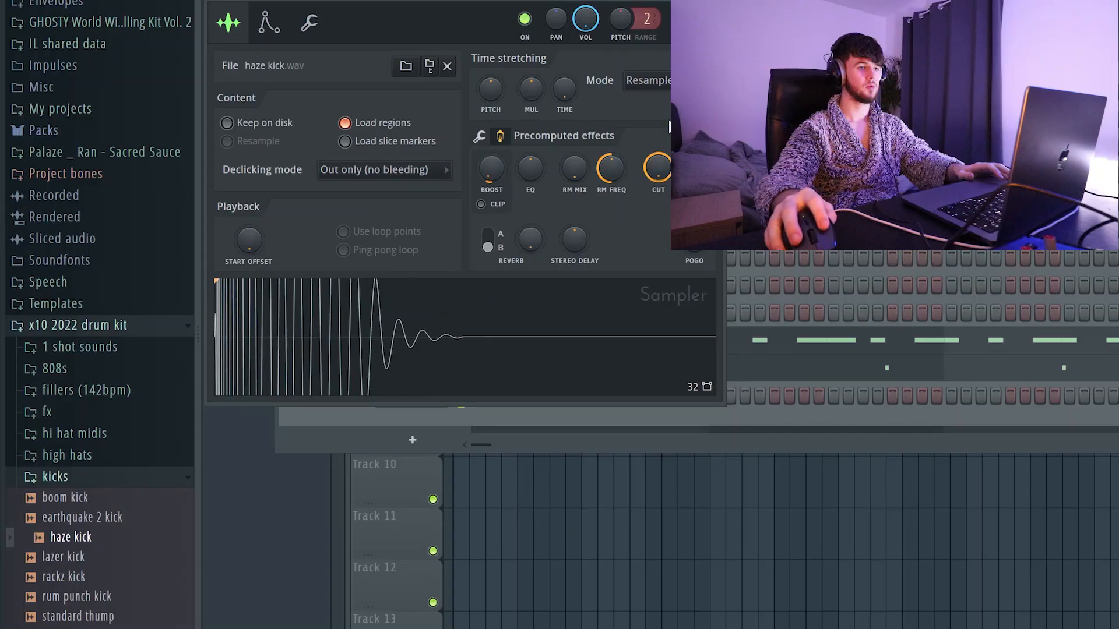
key("Escape")
right_click(411, 401)
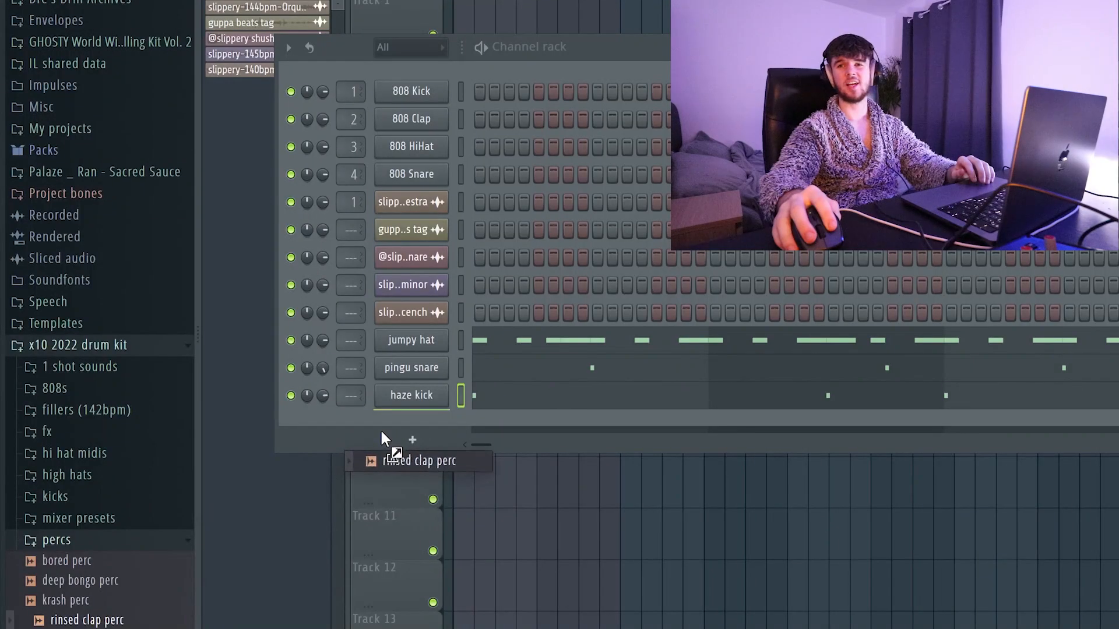
Step: Add the rinsed clap perc sample to the channel rack and place short C5 notes for it in the piano roll
left_click_drag(382, 432, 484, 371)
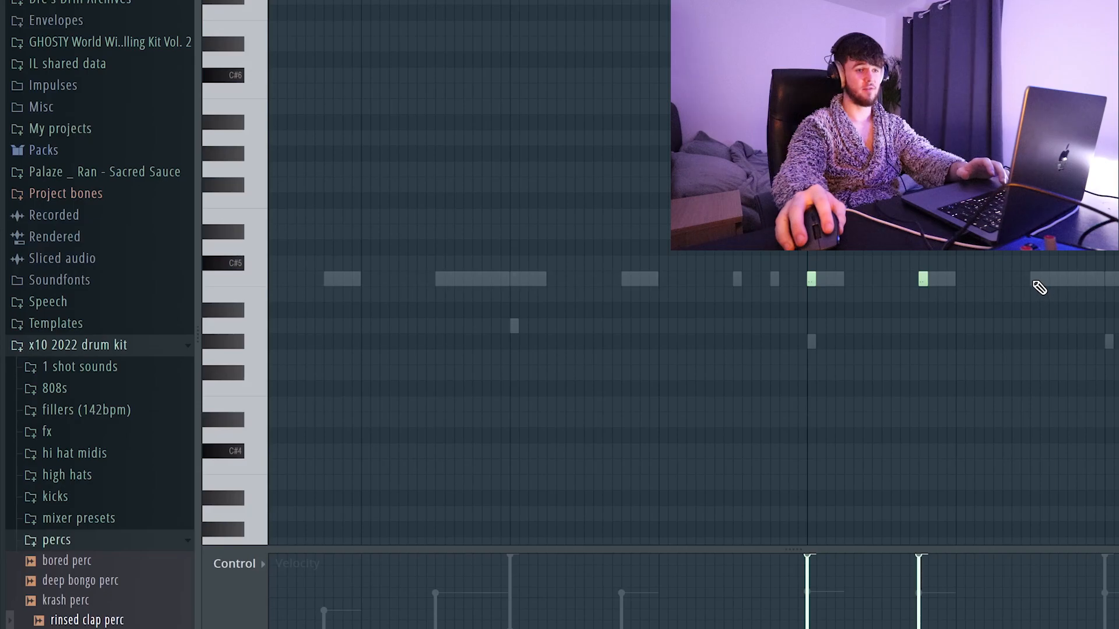
scroll(874, 368, "down", 2)
scroll(1048, 298, "up", 3)
scroll(1047, 294, "down", 2)
left_click(1001, 279)
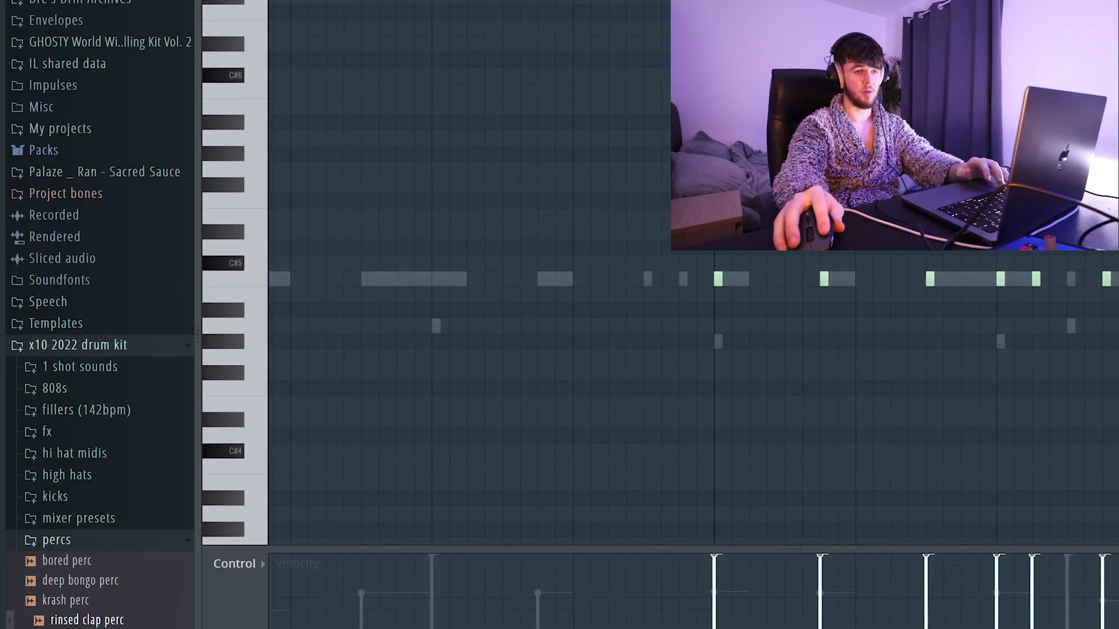
key("space")
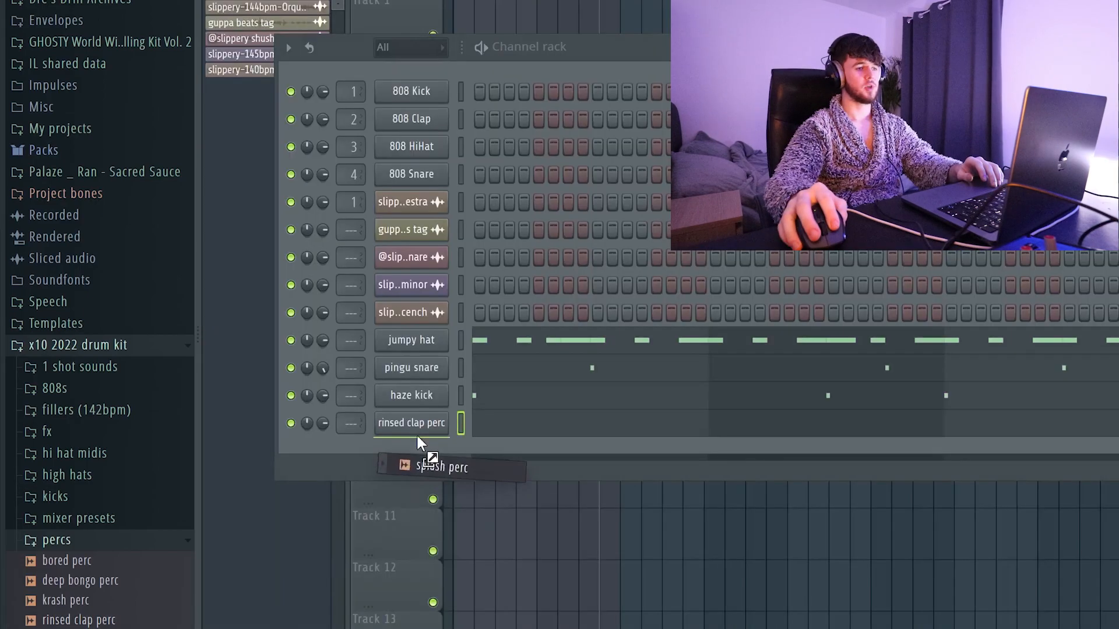
Step: Add the splash perc sample to the channel rack and load Fruity Delay 2 on its mixer track, adjusting the delay time
left_click_drag(412, 441, 415, 452)
right_click(480, 444)
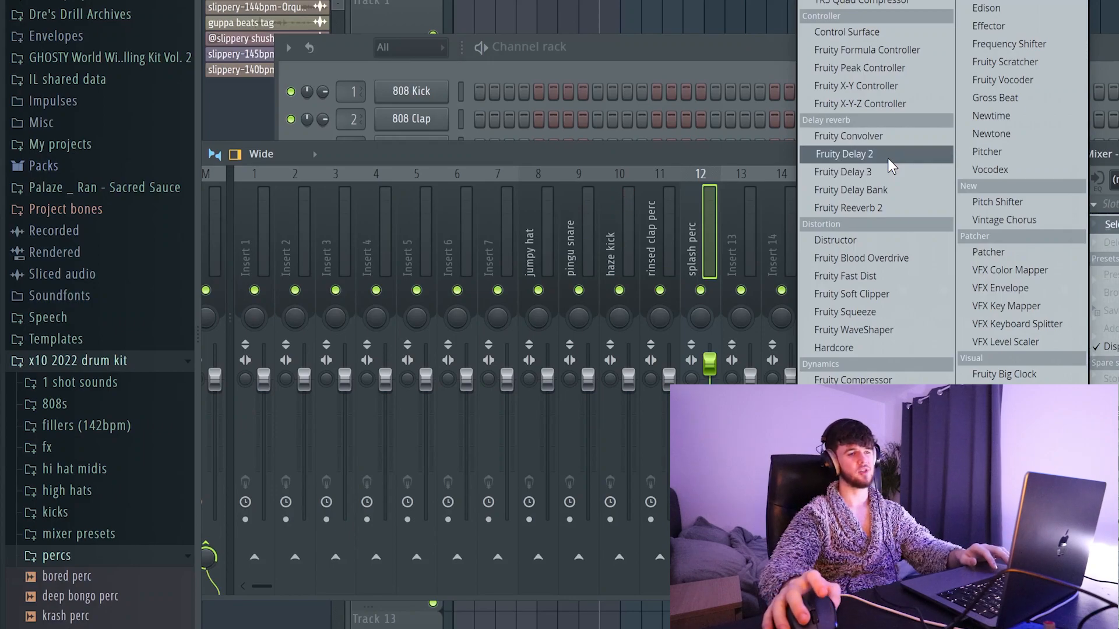
left_click(872, 153)
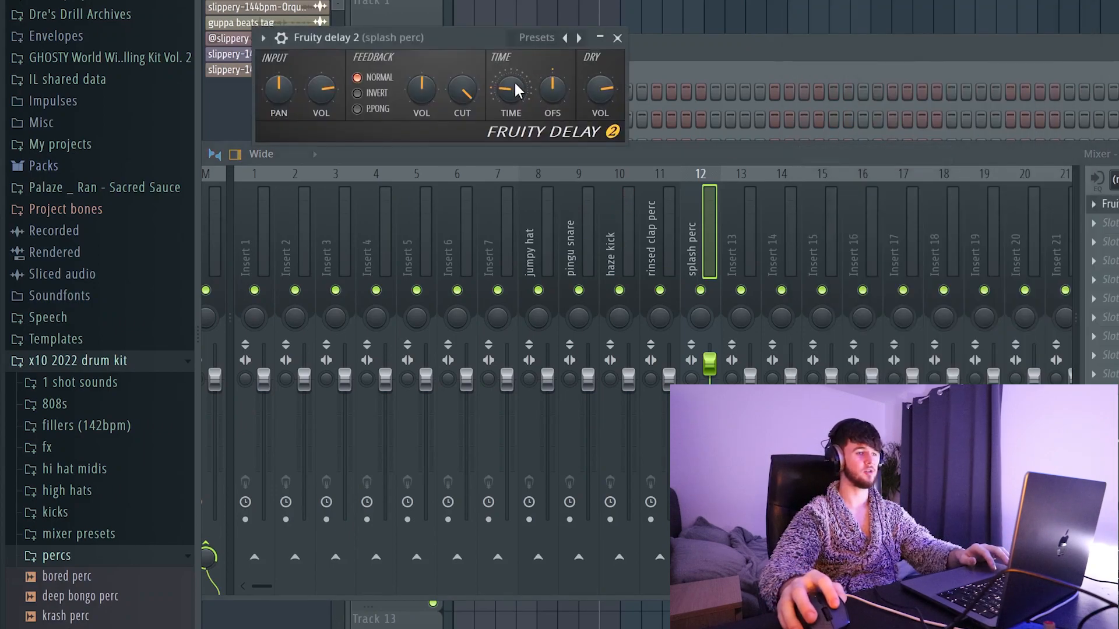
left_click_drag(516, 91, 514, 100)
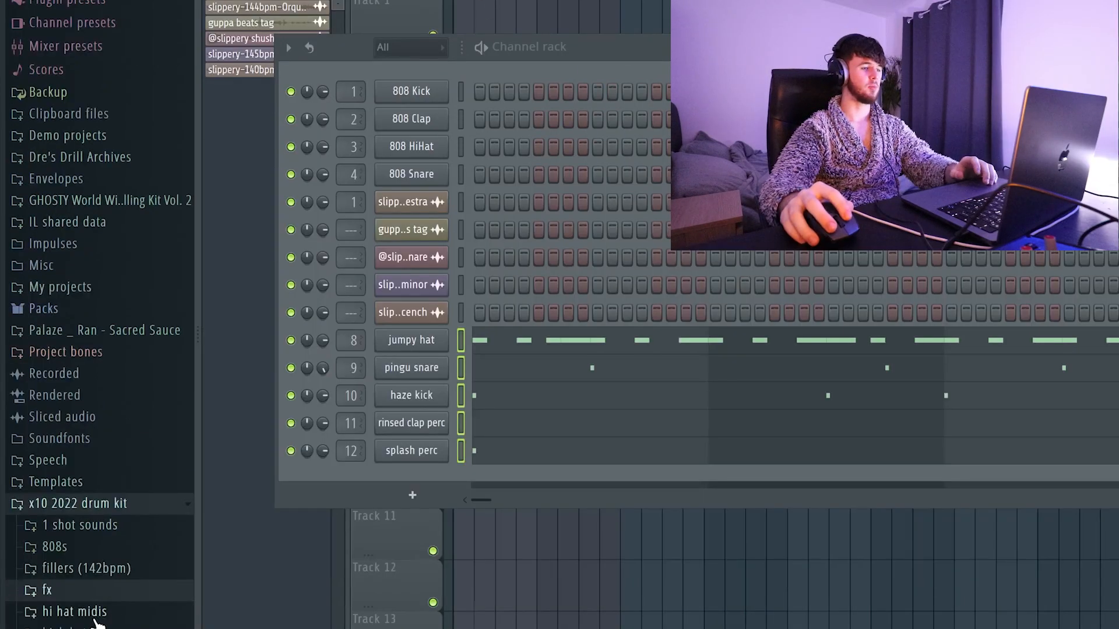
Step: Add the krash perc sample from the percs folder to the channel rack and program its notes in the piano roll
scroll(99, 524, "down", 3)
left_click_drag(99, 600, 417, 491)
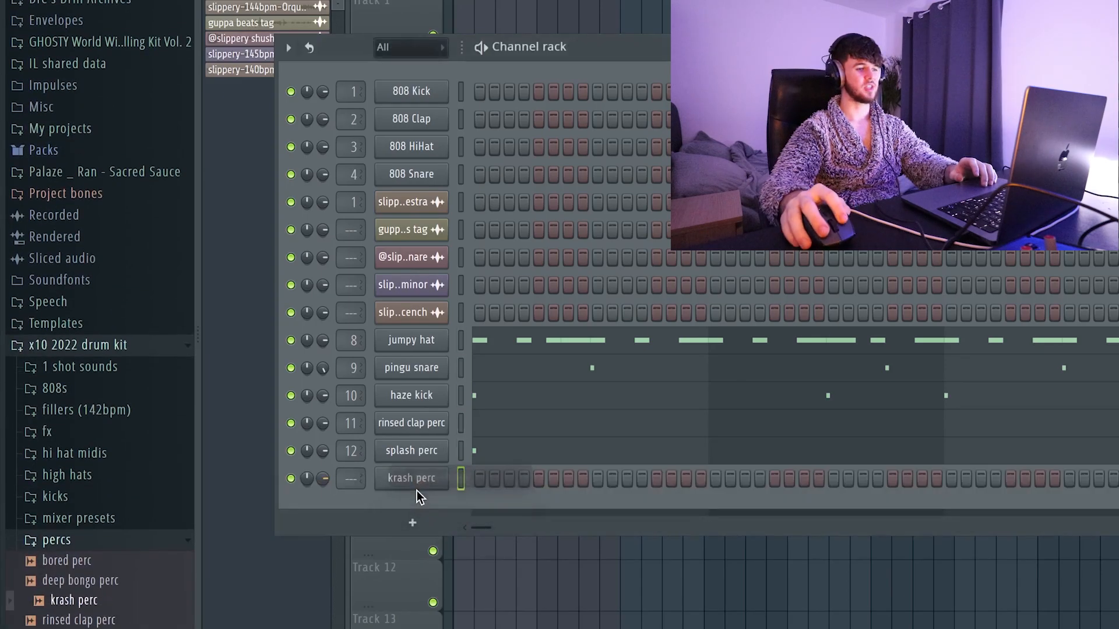
left_click(418, 486)
left_click(552, 253)
left_click_drag(694, 313, 694, 288)
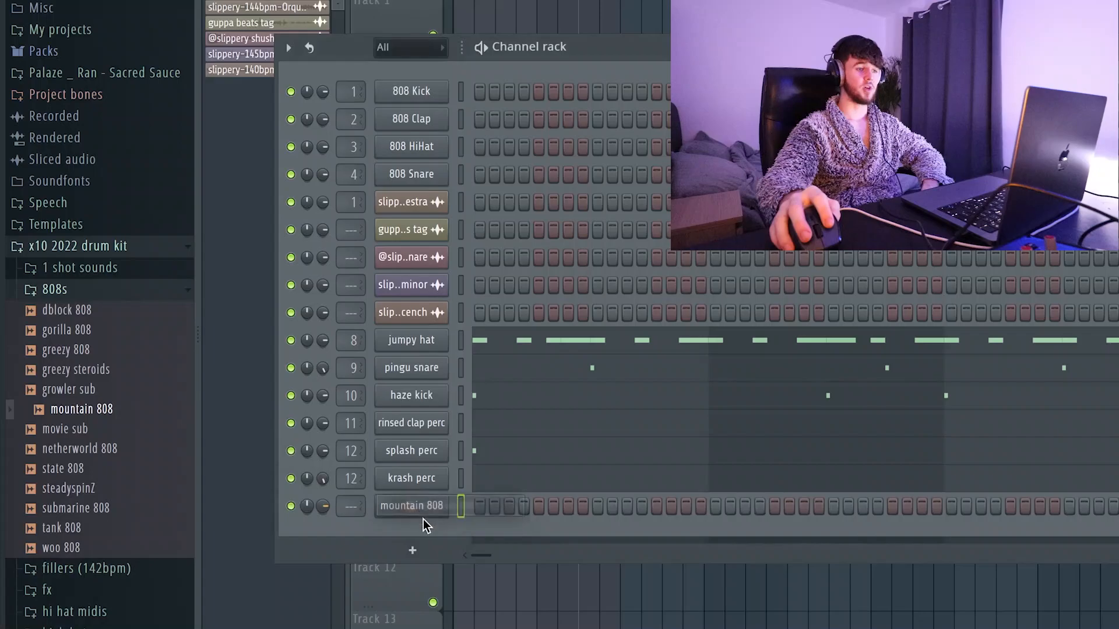
Step: Add the mountain 808 sample to the channel rack and place a long A6 note at the pattern's start
left_click(423, 518)
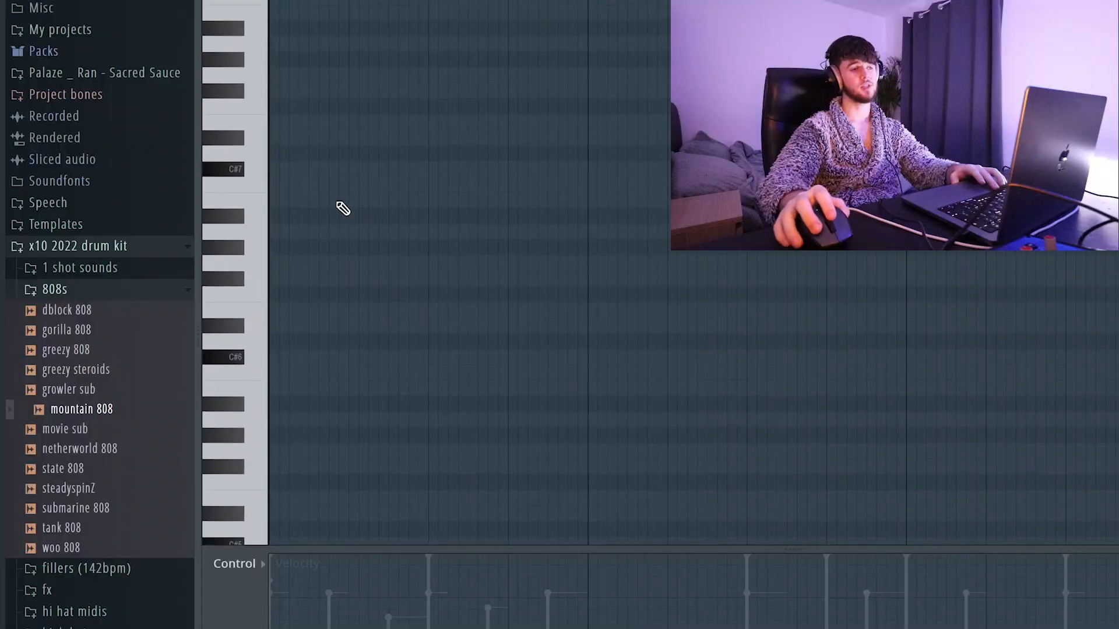
left_click(305, 232)
key("space")
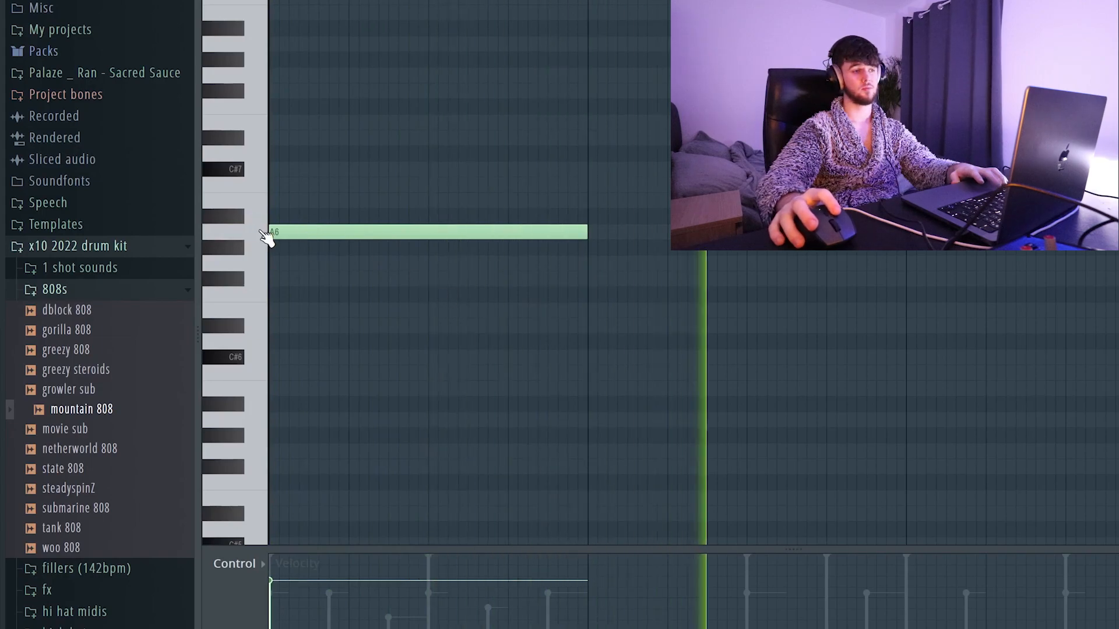
Step: Try lower pitches for the long 808 note, semitone by semitone down to C#6
key("shift+Down")
key("shift+Down")
key("shift+Down")
key("shift+Down")
key("shift+Down")
key("shift+Down")
key("shift+Down")
key("shift+Down")
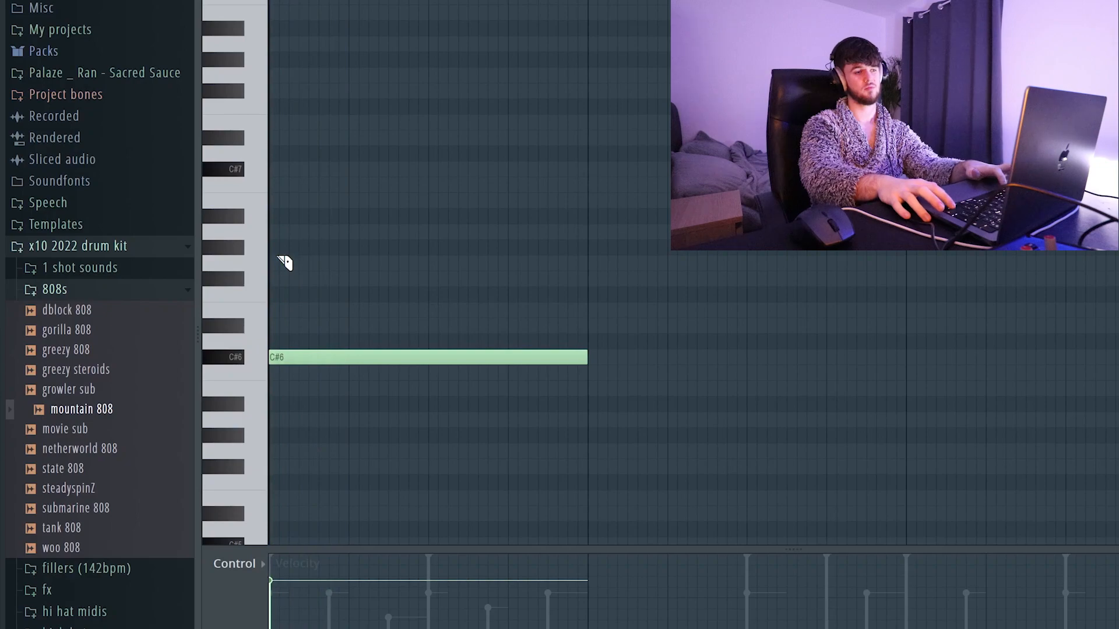
key("shift+Up")
key("shift+Up")
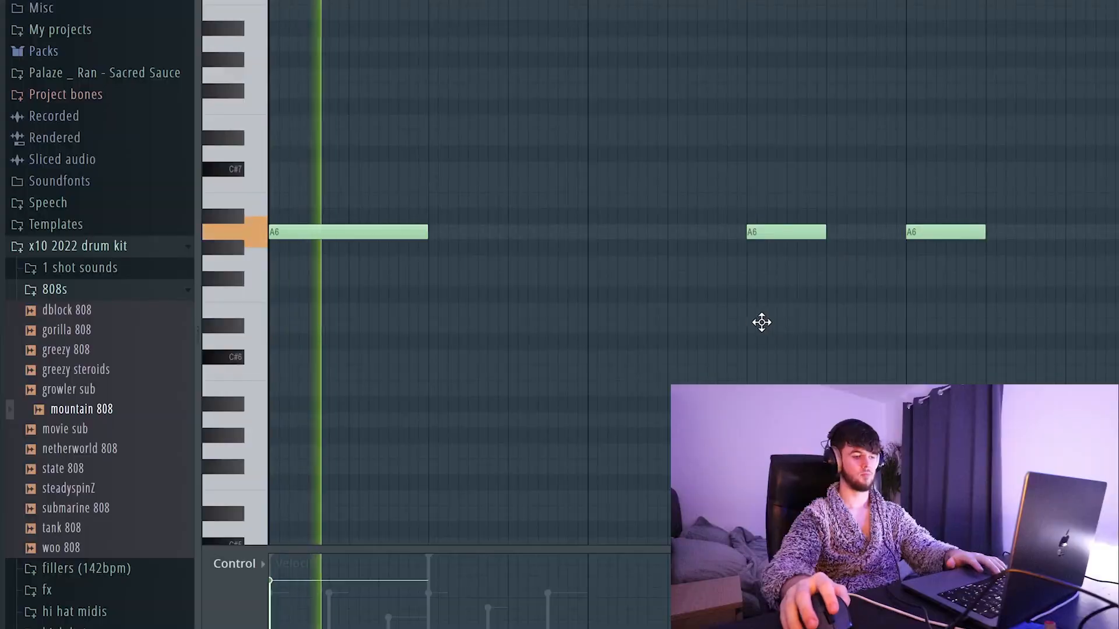
Step: Continue the 808 bassline with further A6 notes of varied length along the pattern
scroll(778, 323, "down", 2)
scroll(734, 240, "up", 2)
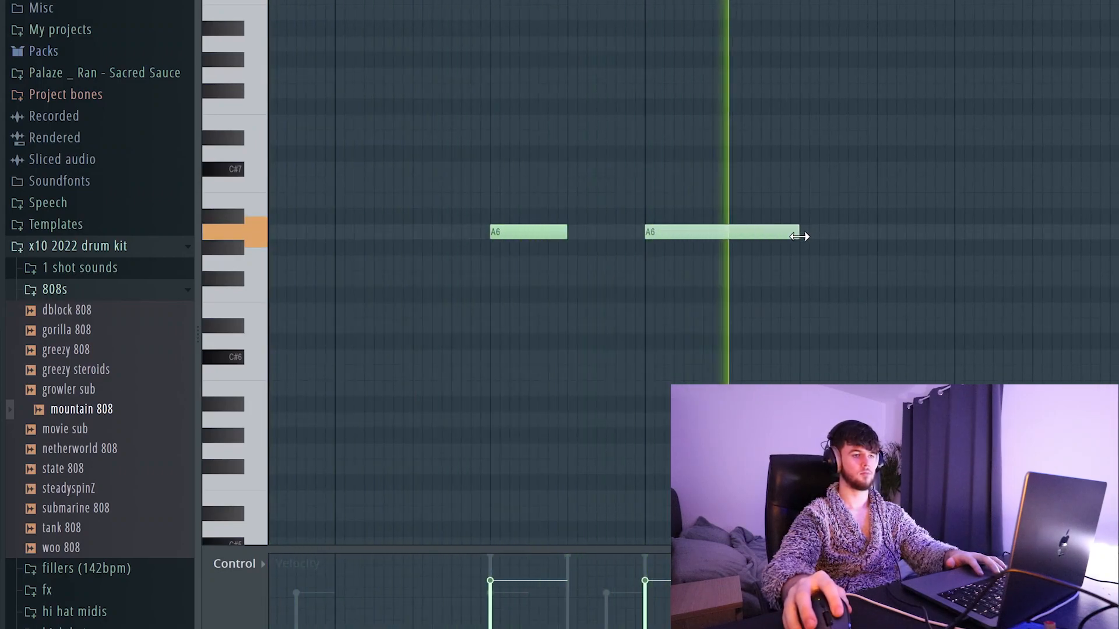
scroll(940, 300, "down", 1)
left_click(898, 232)
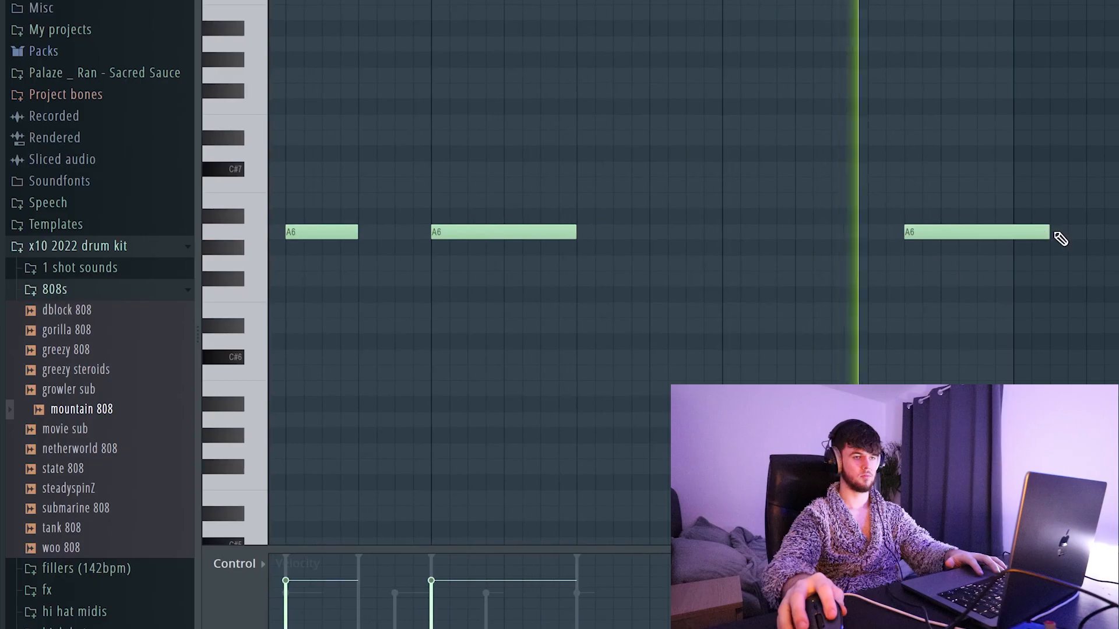
left_click_drag(1058, 236, 1017, 236)
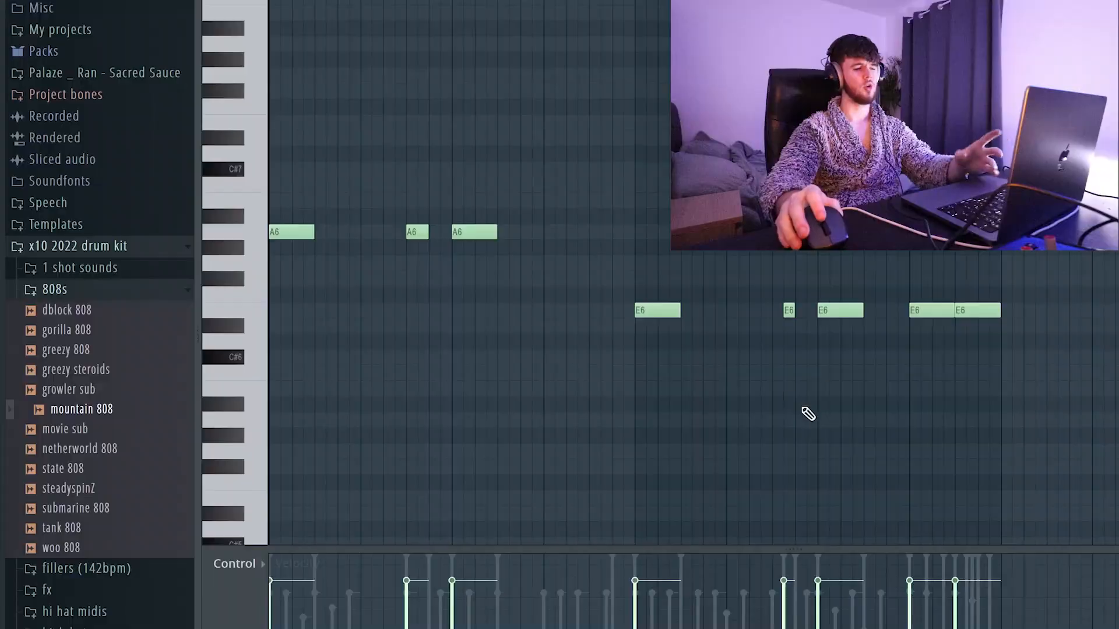
Step: Fill the end of the 808 pattern with shorter back-to-back E6 notes
scroll(990, 319, "up", 6)
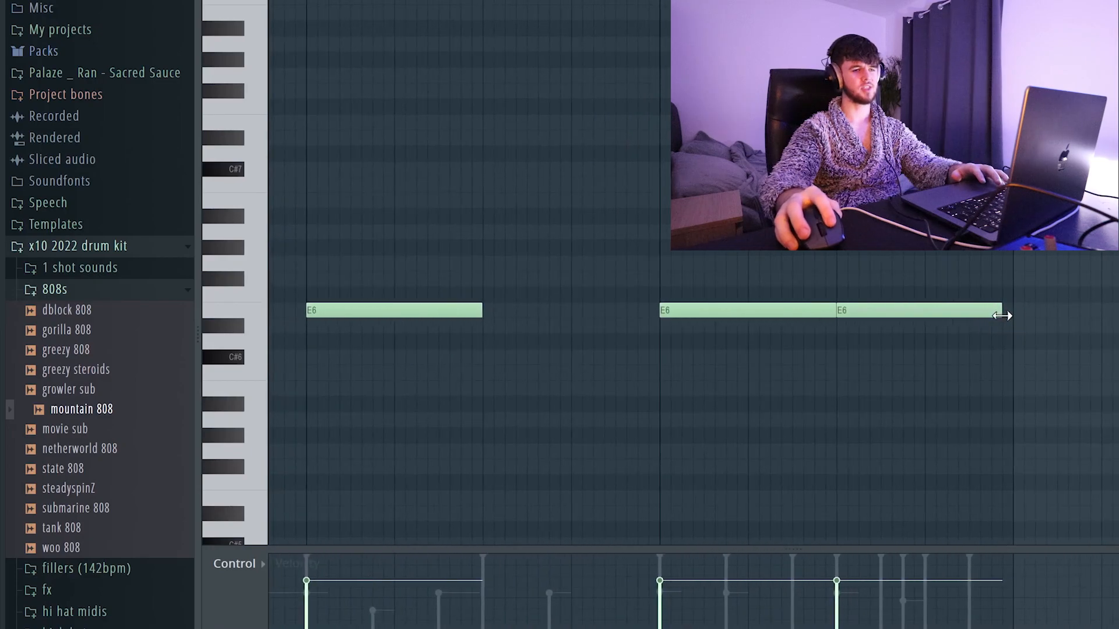
scroll(882, 377, "down", 2)
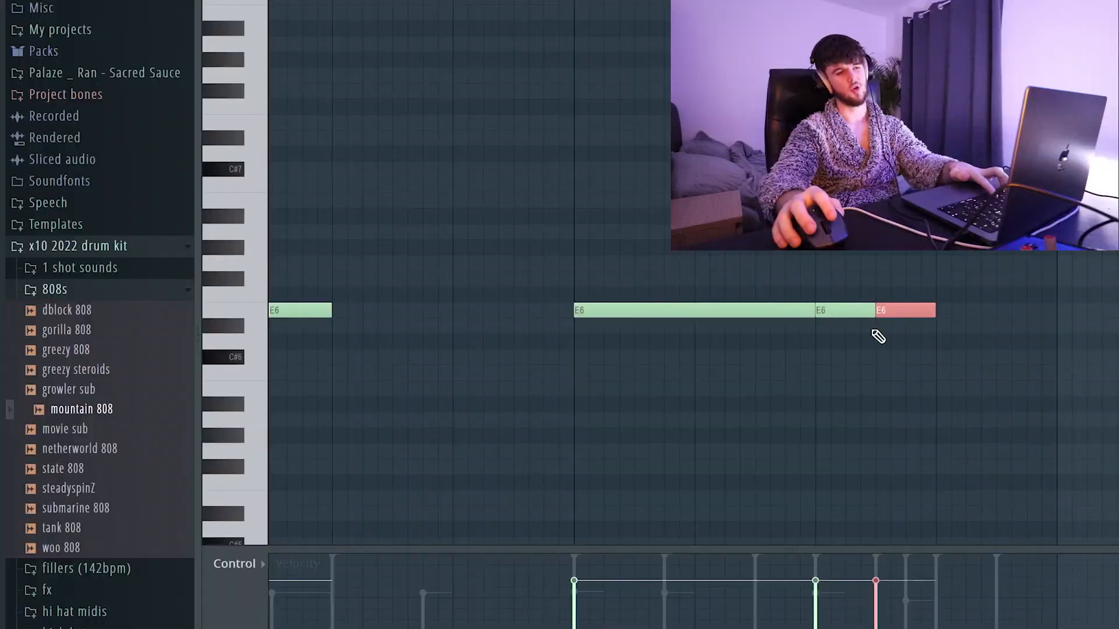
scroll(897, 377, "down", 2)
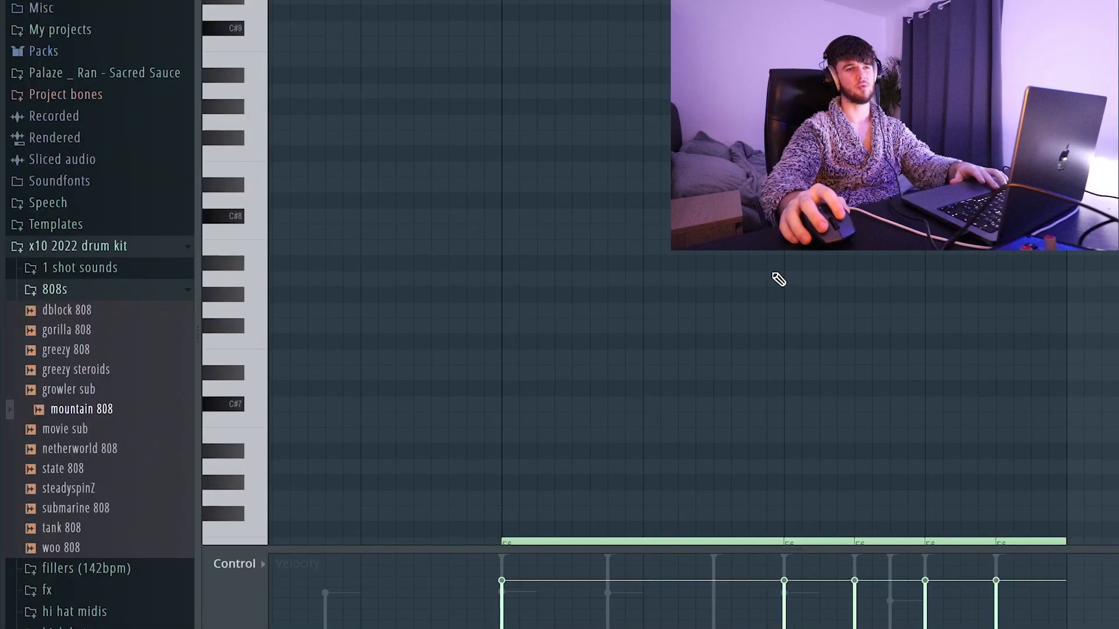
Step: Add a descending run of short slide notes at C7, B6, A6 and E6 over the end of the 808 pattern and select them
key("space")
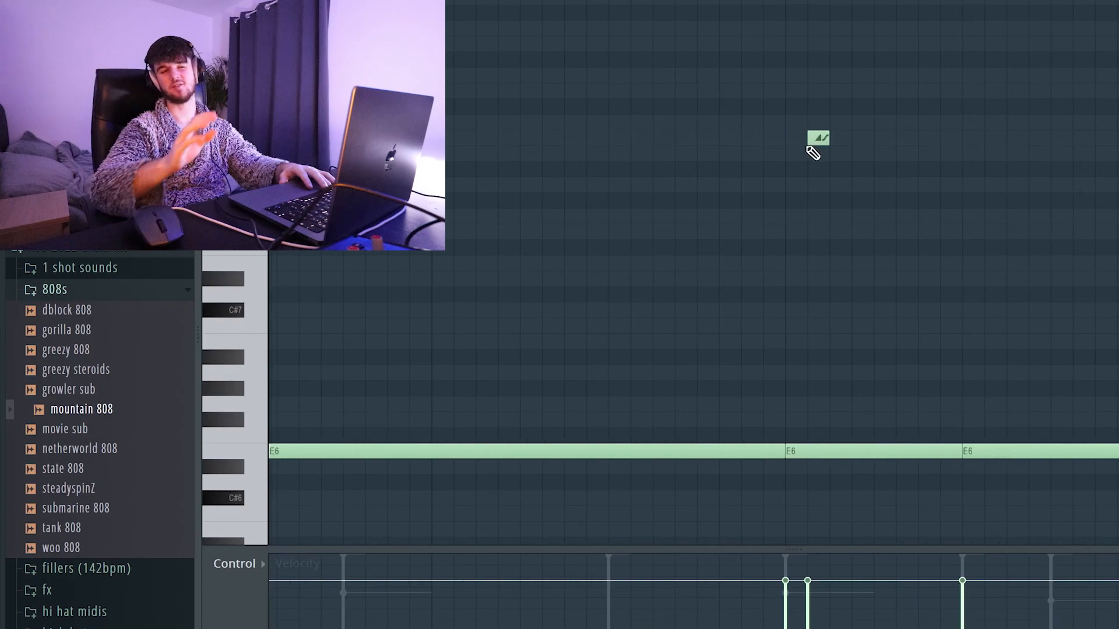
scroll(732, 257, "down", 5)
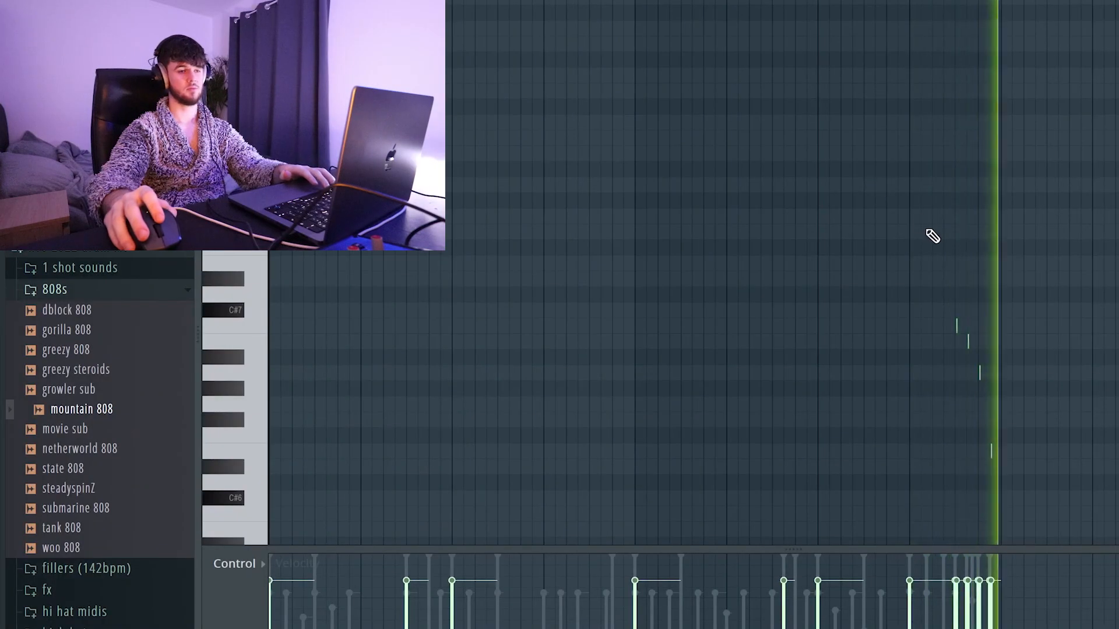
key("space")
left_click_drag(1026, 464, 916, 281)
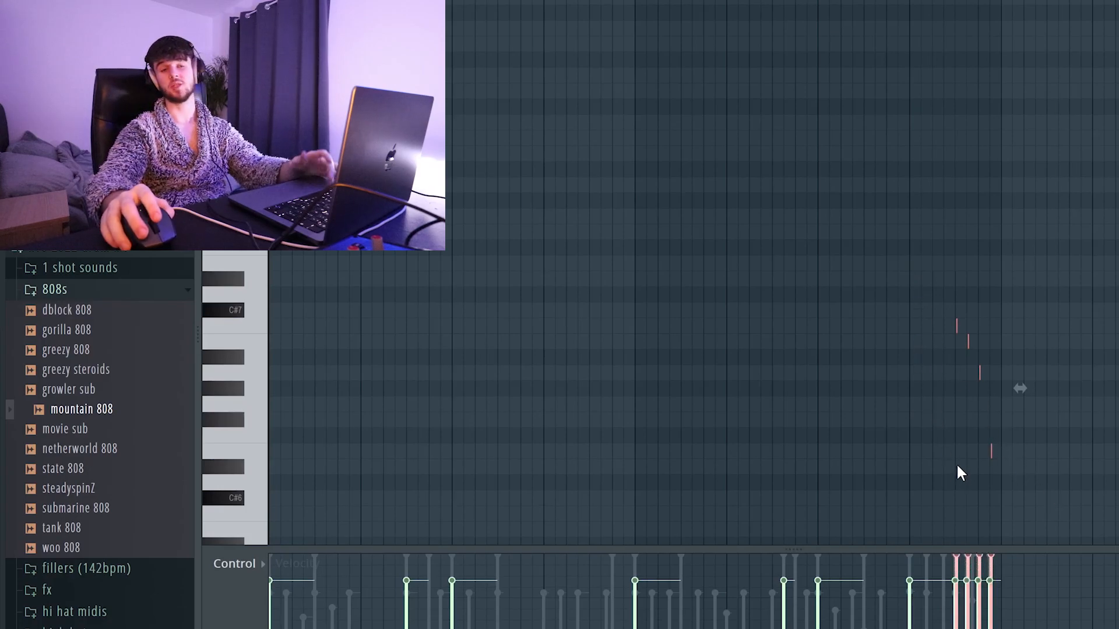
Step: Load the 808 deep mix preset onto mixer insert 13
key("F7")
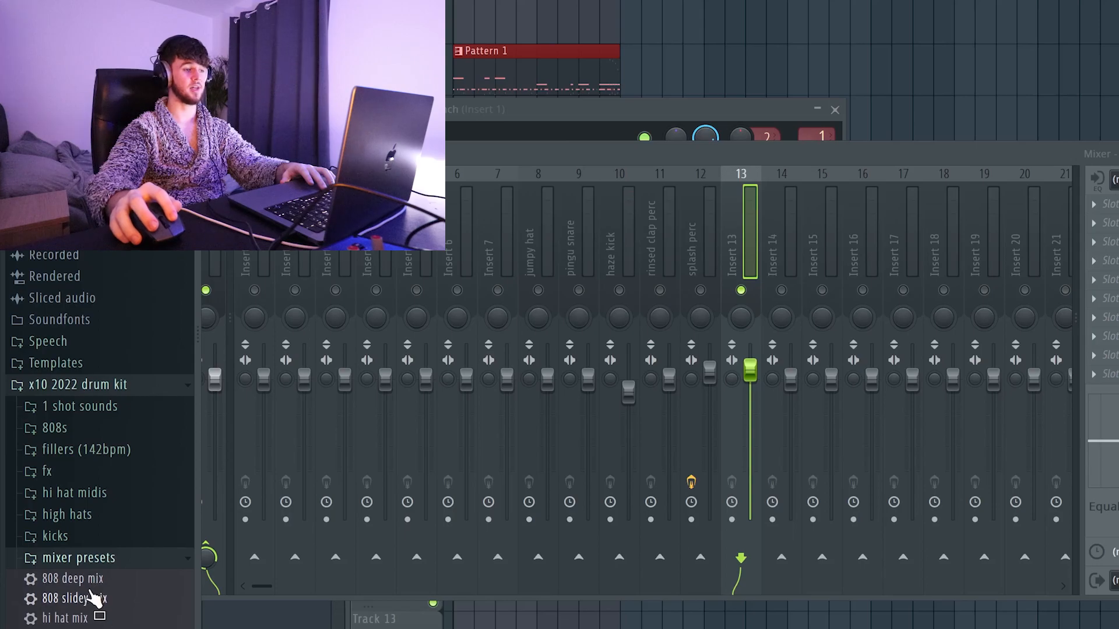
left_click_drag(741, 258, 742, 260)
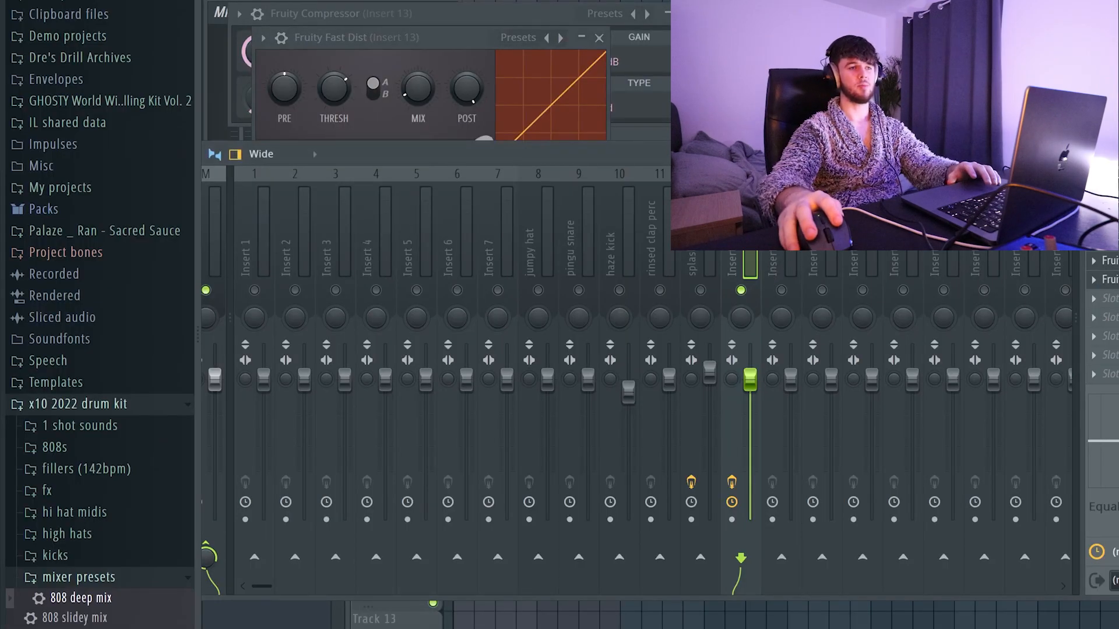
Step: Transpose the whole mountain 808 bassline down three semitones, including its slide notes
key("F6")
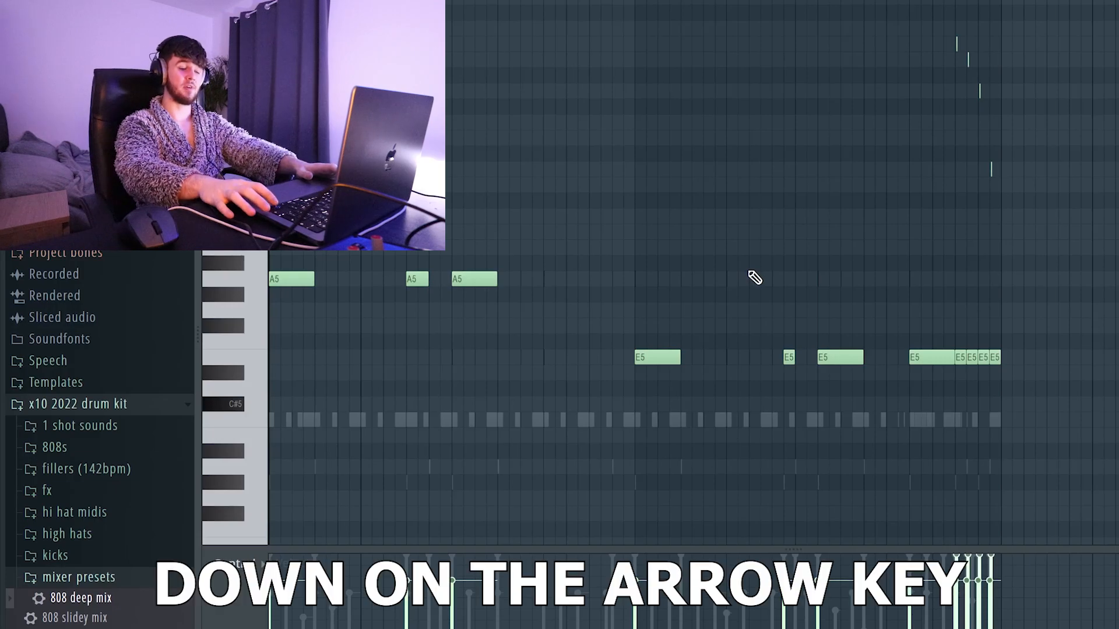
key("Down")
key("Down")
key("Down")
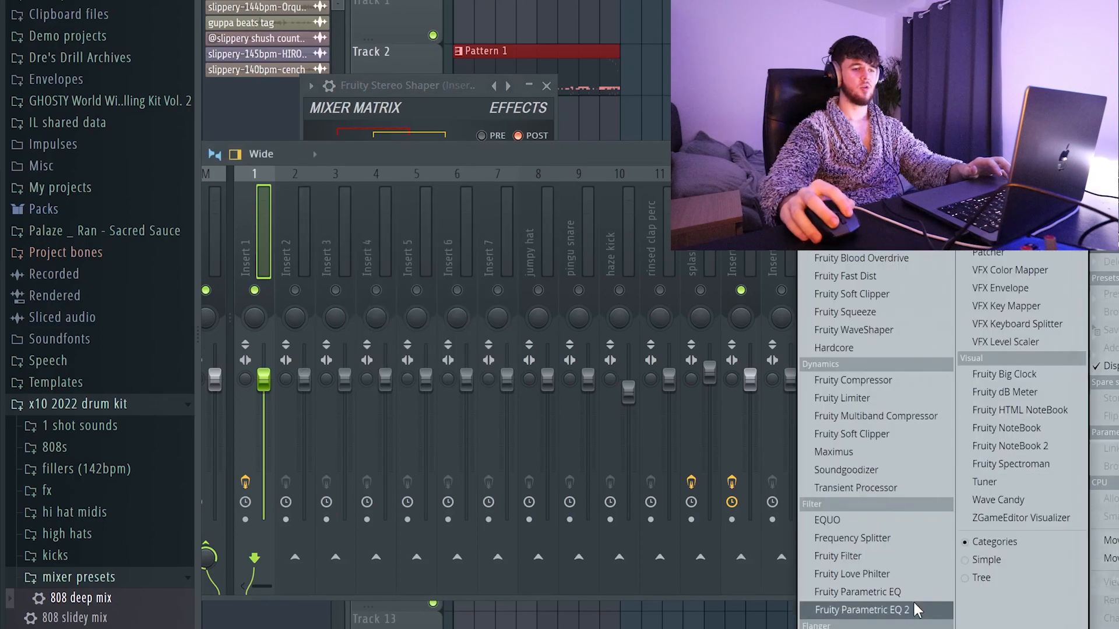
Step: Add Fruity Parametric EQ 2 to mixer insert 1 and to the jumpy hat insert, and shape the hat's EQ bands
left_click(898, 609)
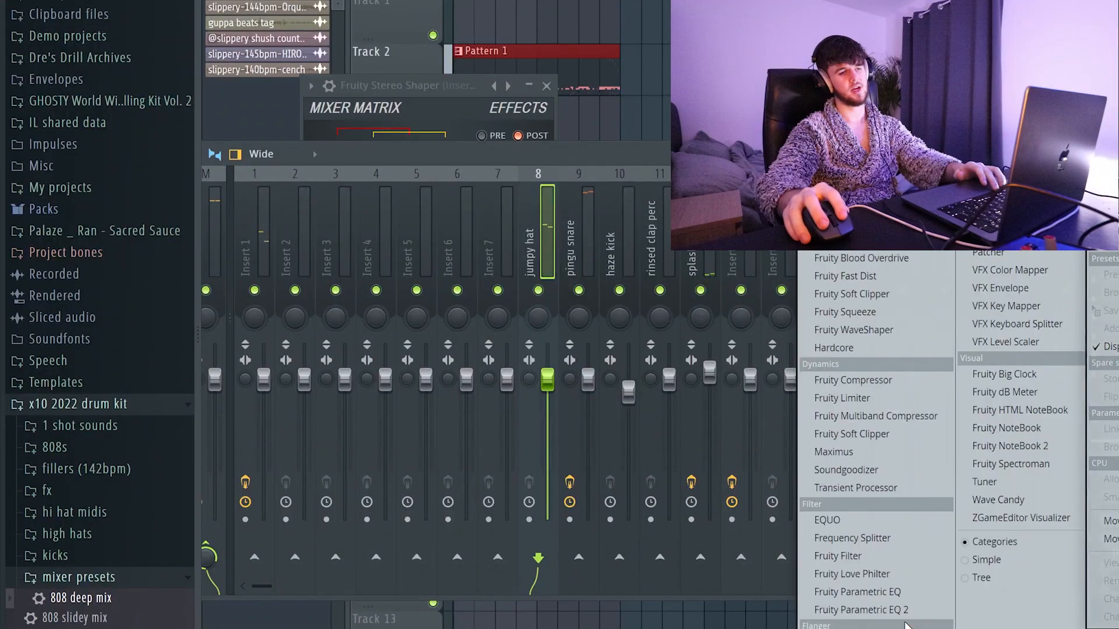
left_click(901, 609)
left_click_drag(595, 194, 643, 174)
left_click_drag(493, 194, 442, 175)
left_click_drag(340, 194, 401, 305)
left_click_drag(391, 194, 385, 197)
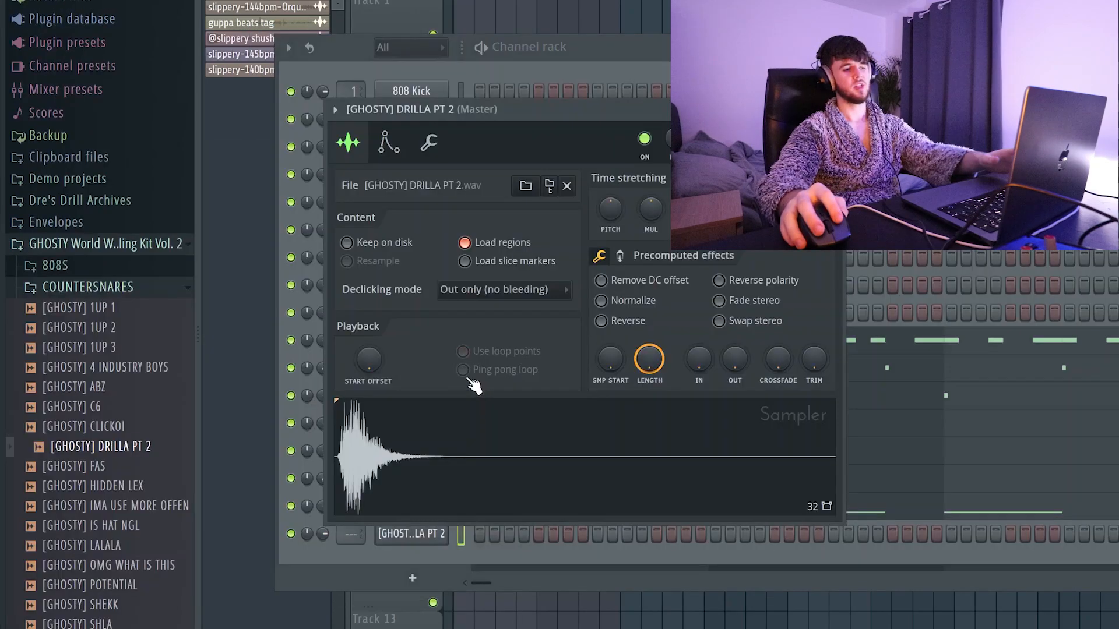
Step: Open the [GHOSTY] DRILLA PT 2 countersnare channel's notes and place a cluster of short C5 hits
left_click(418, 533)
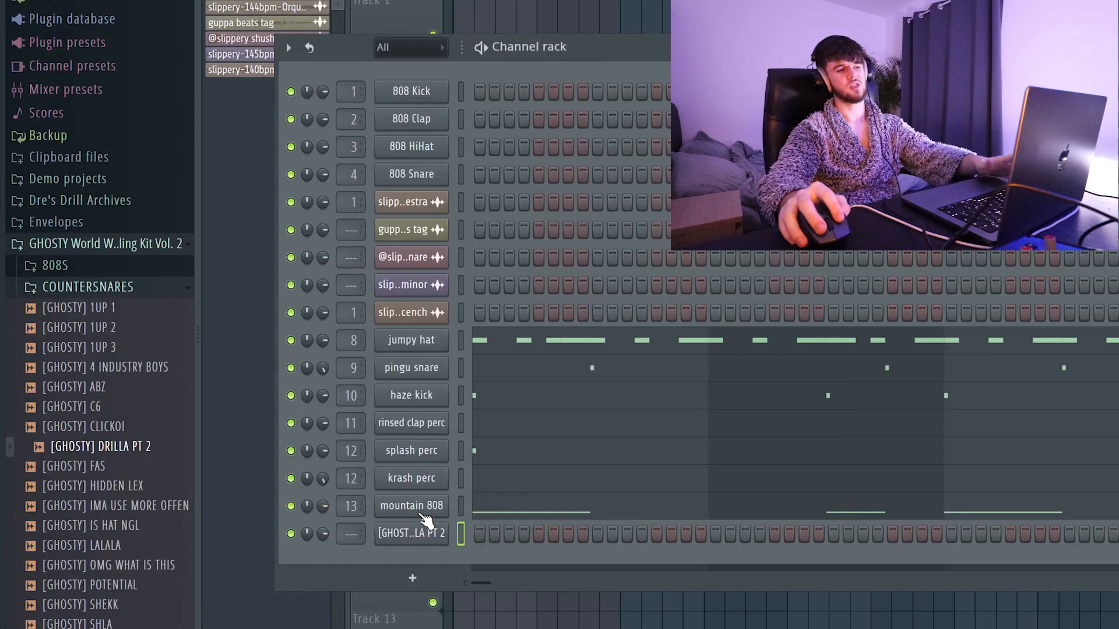
right_click(423, 535)
left_click(509, 478)
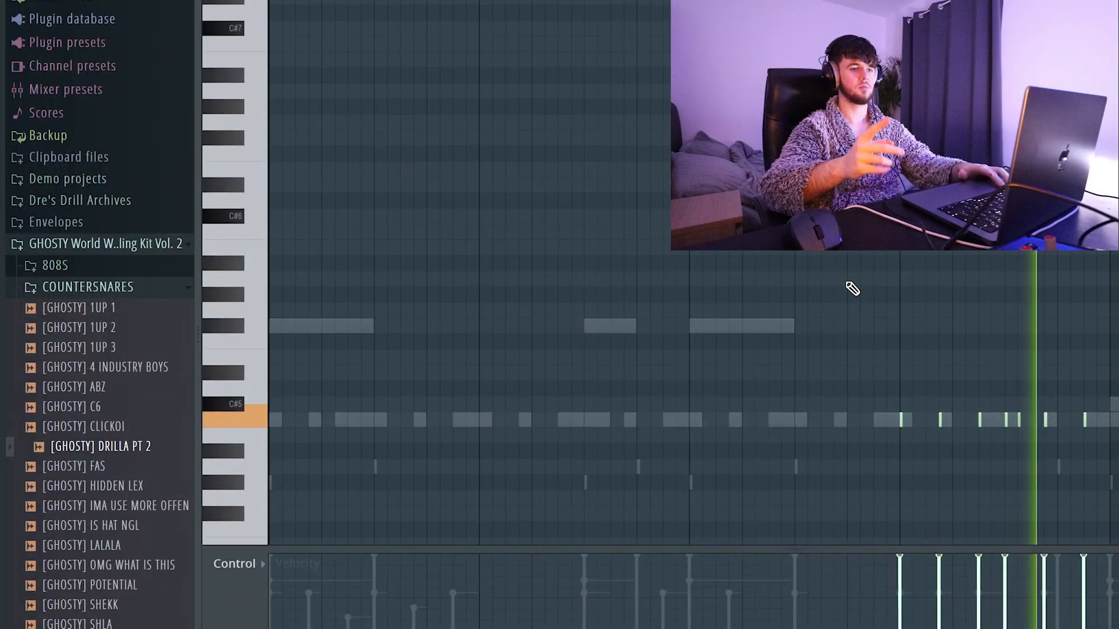
Step: Add the movie sub sample to the channel rack and lay two long F#5 notes followed by two long C#5 notes across the pattern
left_click_drag(87, 430, 410, 562)
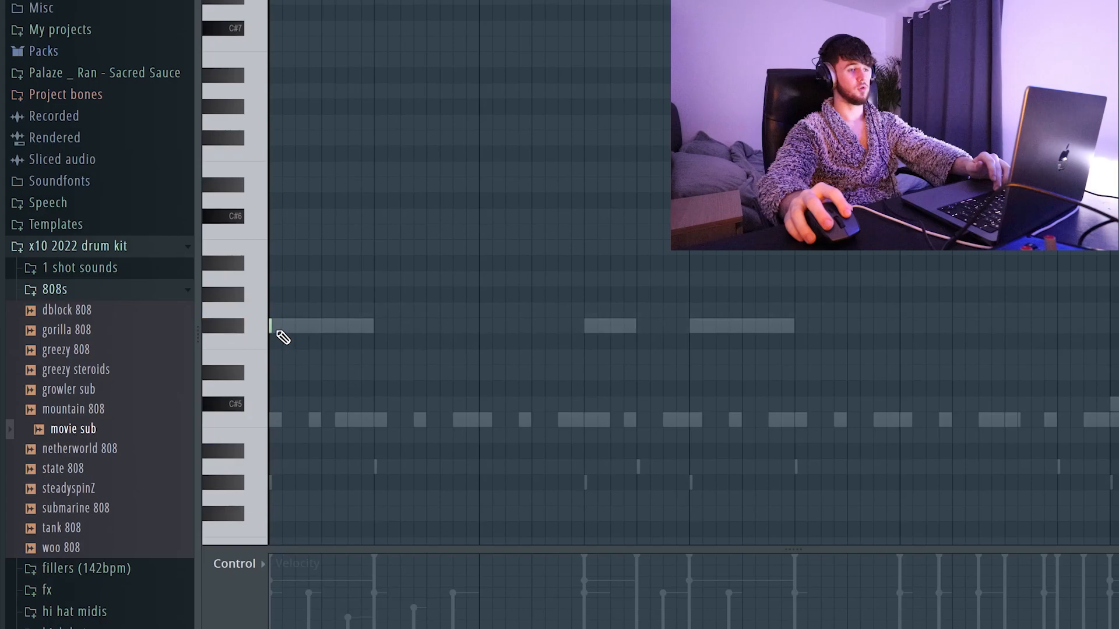
left_click_drag(275, 330, 705, 357)
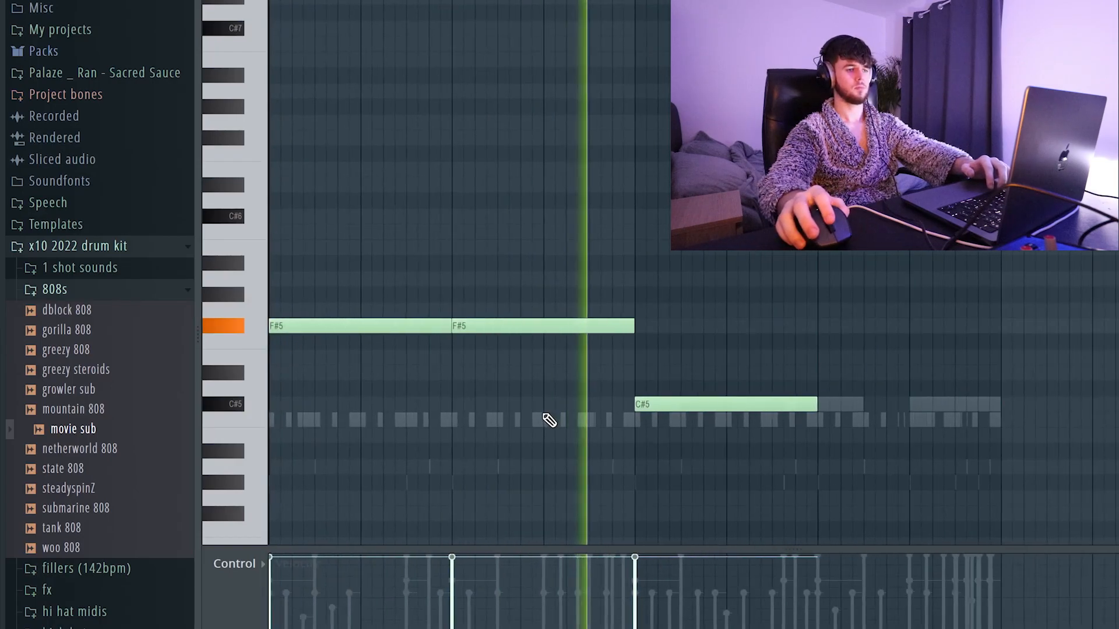
scroll(809, 434, "up", 3)
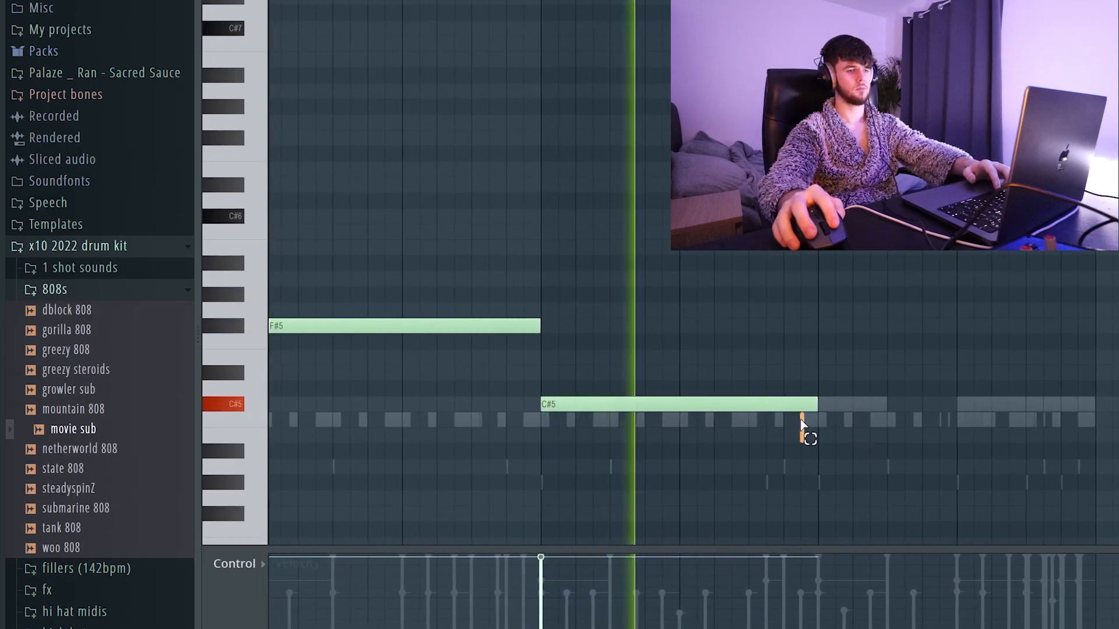
key("ctrl+b")
key("ctrl+d")
scroll(819, 306, "down", 2)
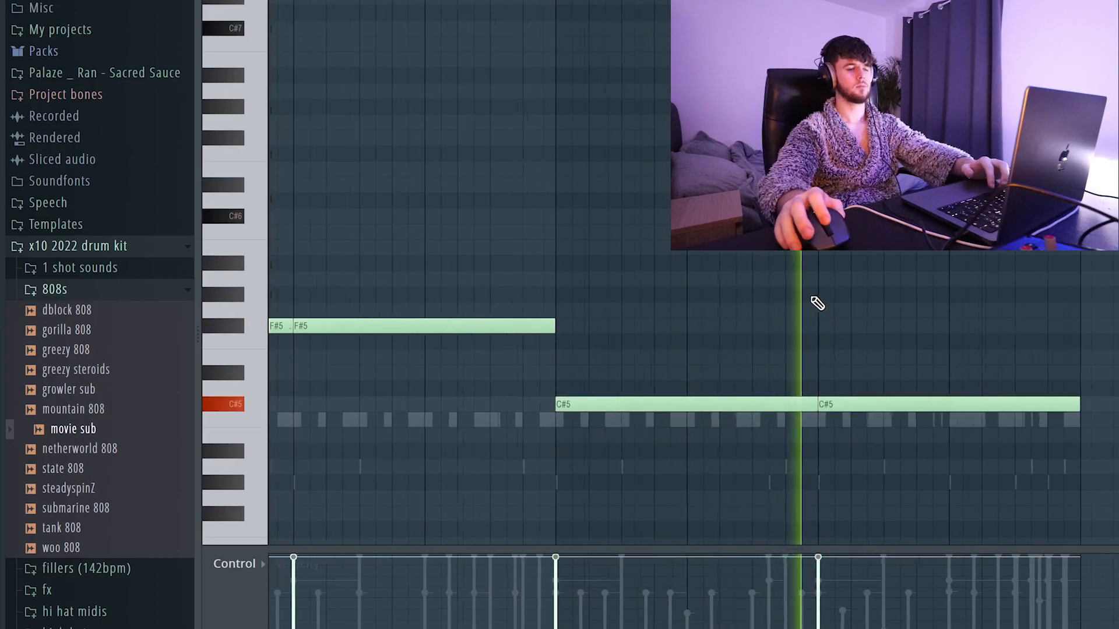
scroll(843, 281, "down", 1)
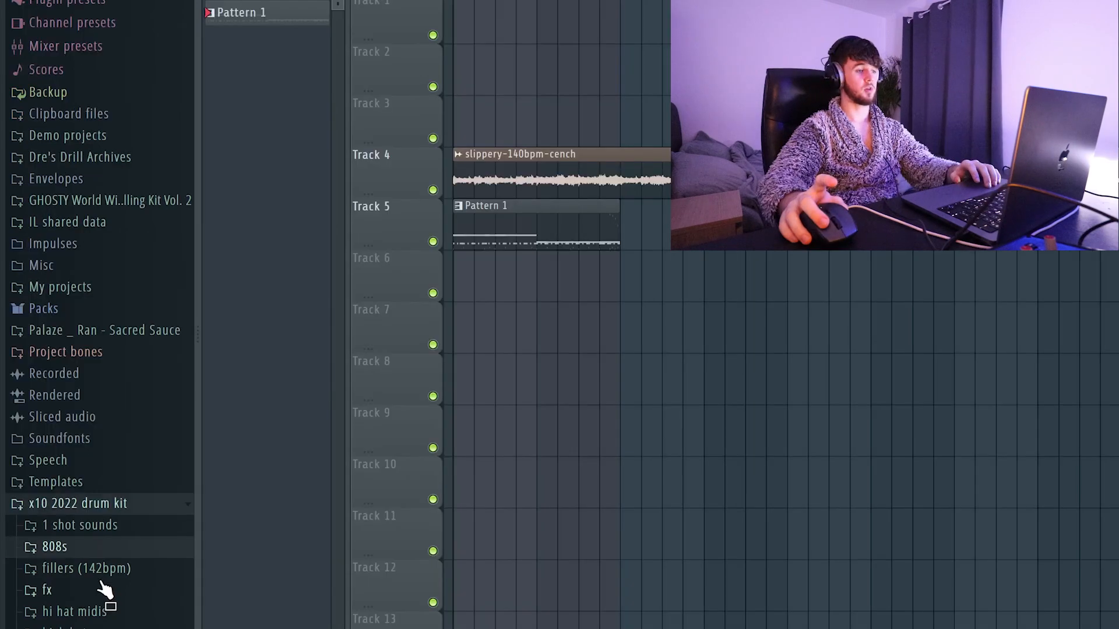
Step: Place the 14 (x10) filler at the pattern's end on Track 6 and the 8 (x10) filler at its midpoint on Track 7
left_click(111, 568)
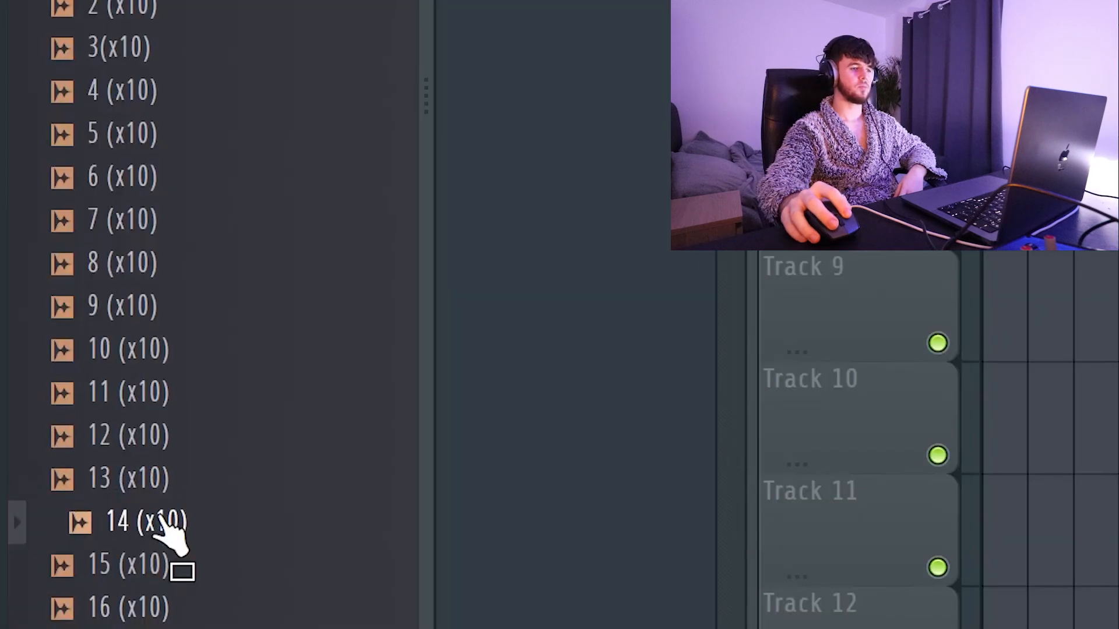
left_click_drag(164, 522, 807, 317)
scroll(822, 353, "up", 1)
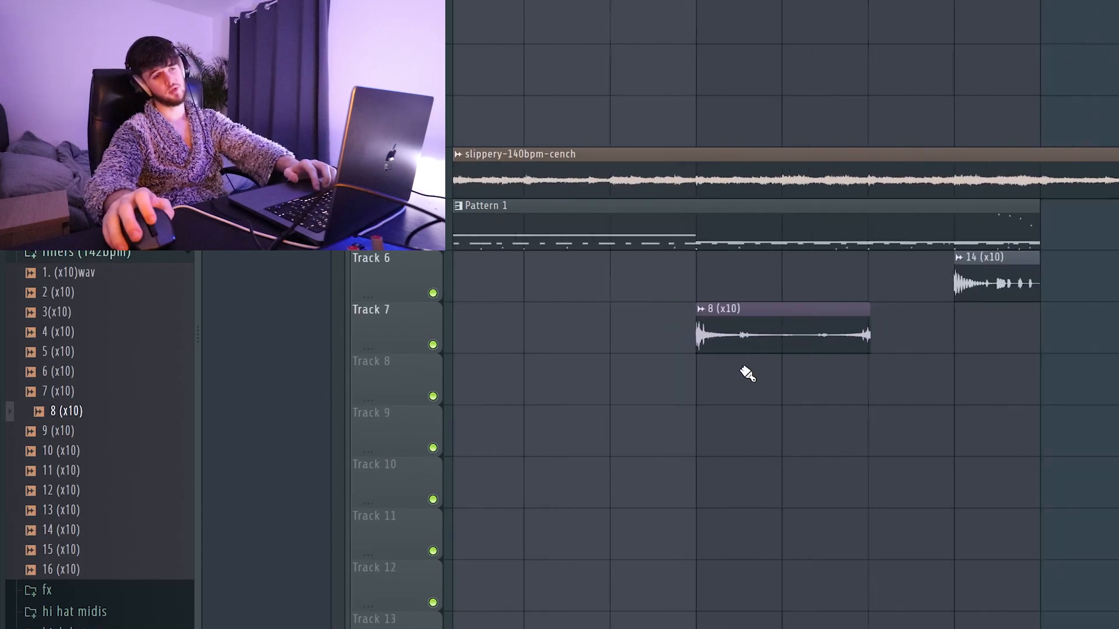
scroll(736, 353, "down", 1)
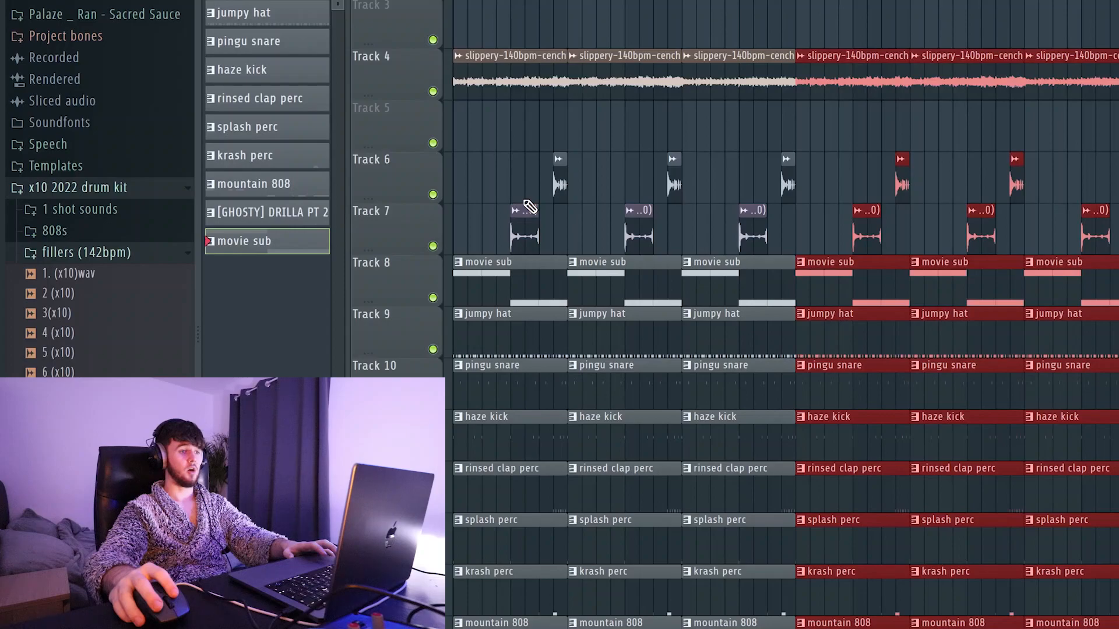
Step: Remove the pingu snare, haze kick and mountain 808 clips from the first drum section and trim the remaining clips short of the next section
left_click(505, 454)
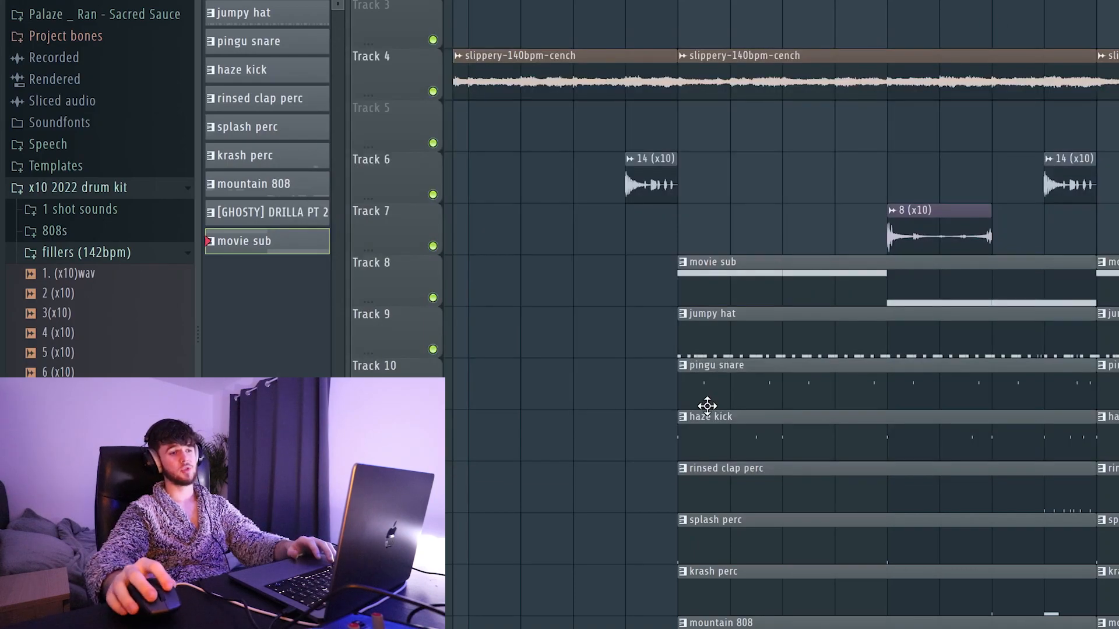
right_click(730, 394)
right_click(738, 438)
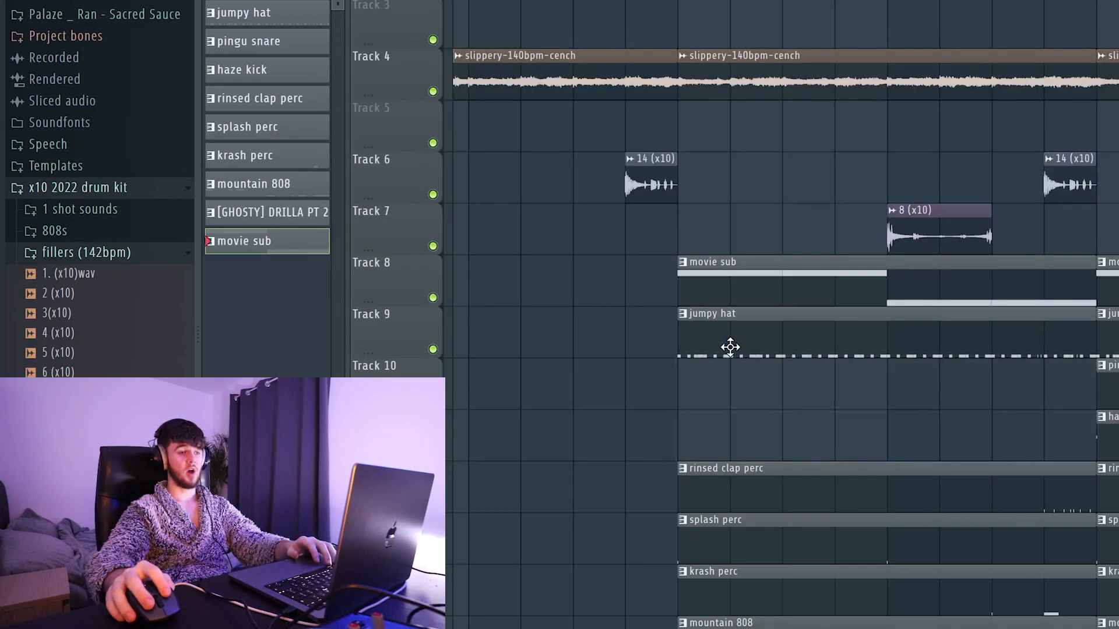
scroll(737, 517, "down", 2)
right_click(740, 548)
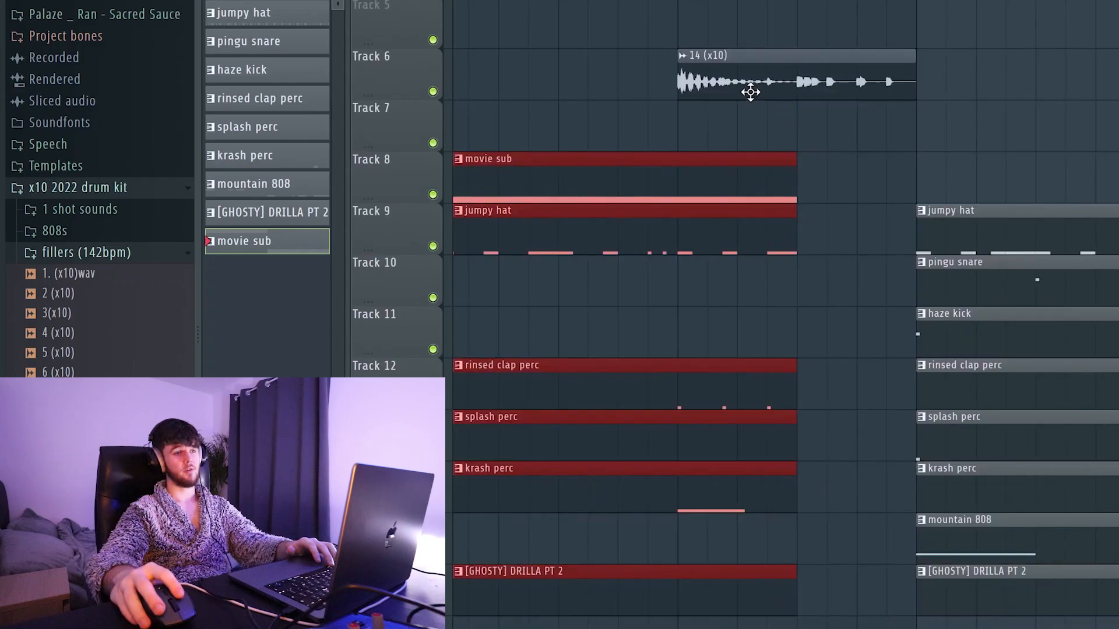
Step: Solo Track 6 and play the 14 (x10) filler by itself
left_click(855, 162, "ctrl")
scroll(774, 259, "up", 2)
right_click(433, 195)
scroll(702, 175, "up", 2)
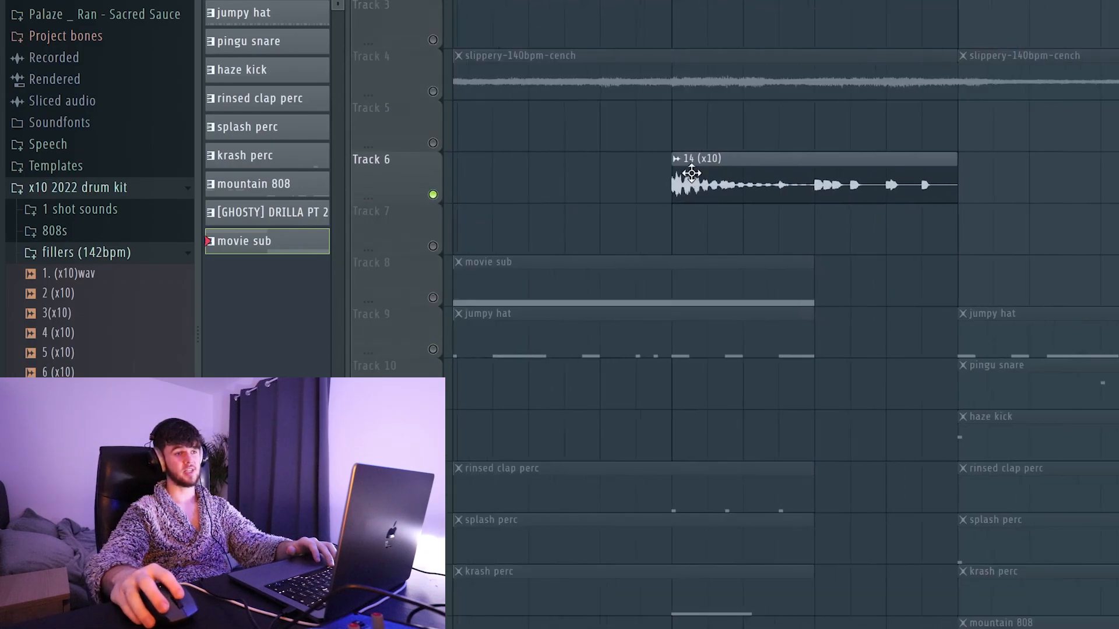
key("space")
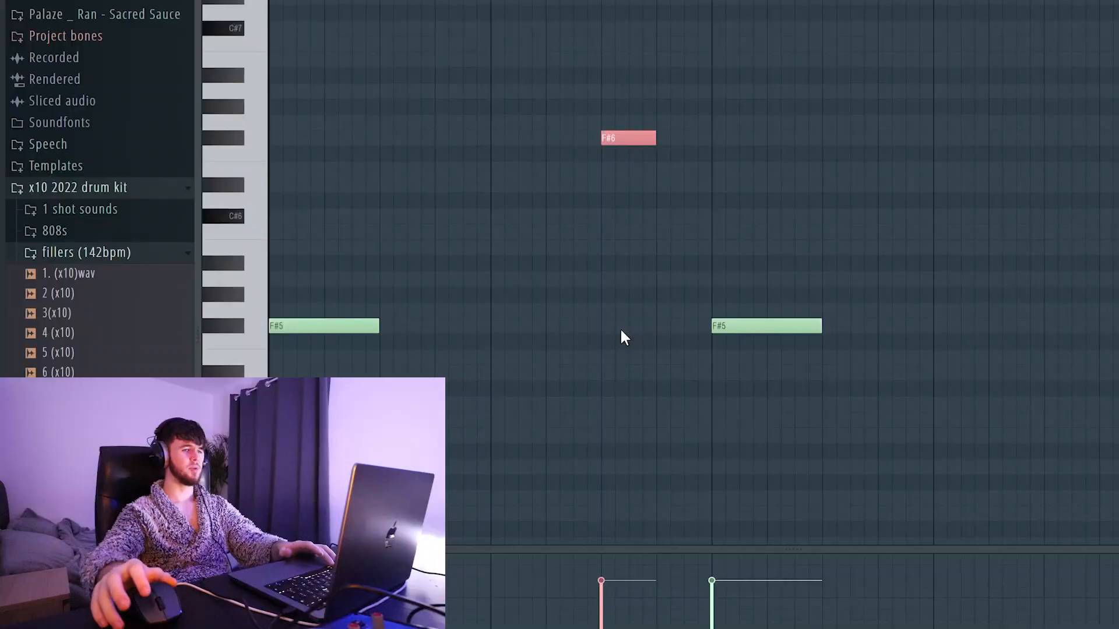
Step: Add four short F#5 notes just before the first C#5 in the 808 bassline and lower the velocities of the second and third
scroll(653, 282, "down", 3)
scroll(602, 268, "up", 6)
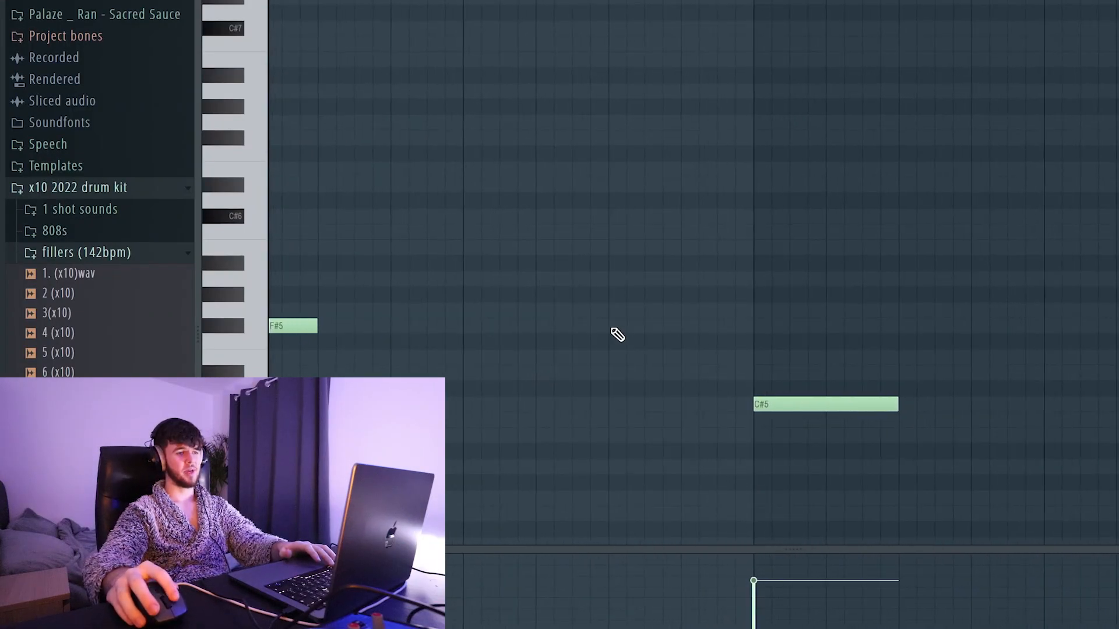
left_click(646, 329)
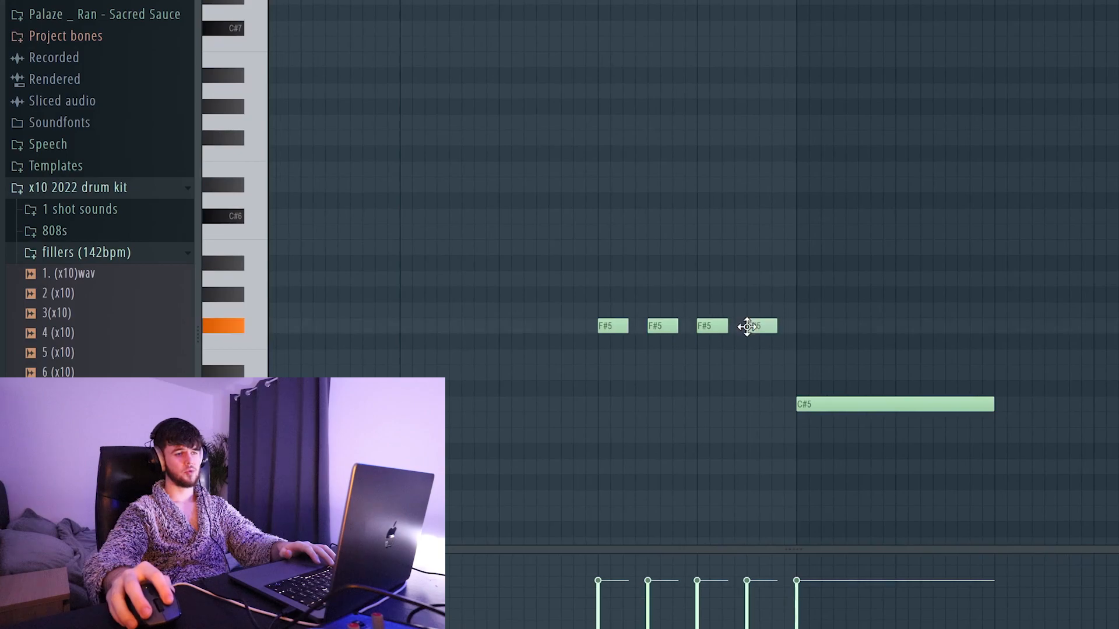
scroll(664, 408, "down", 2)
scroll(664, 408, "up", 2)
scroll(633, 432, "down", 2)
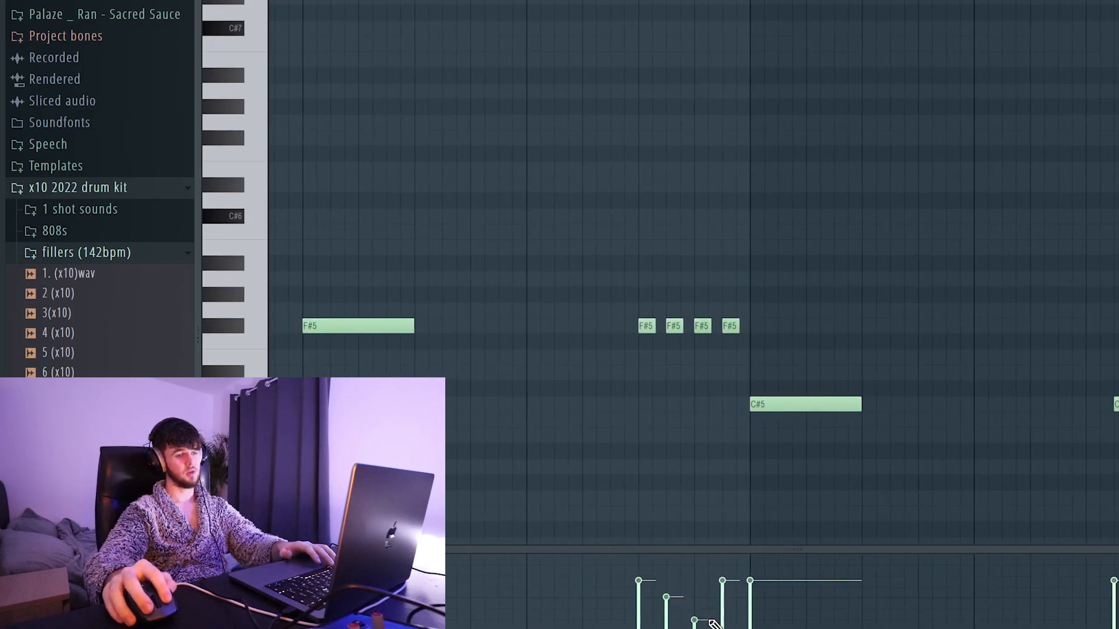
Step: Add a very short C#7 note between the short C#5 and the following long C#5 in the 808 bassline
scroll(637, 469, "down", 3)
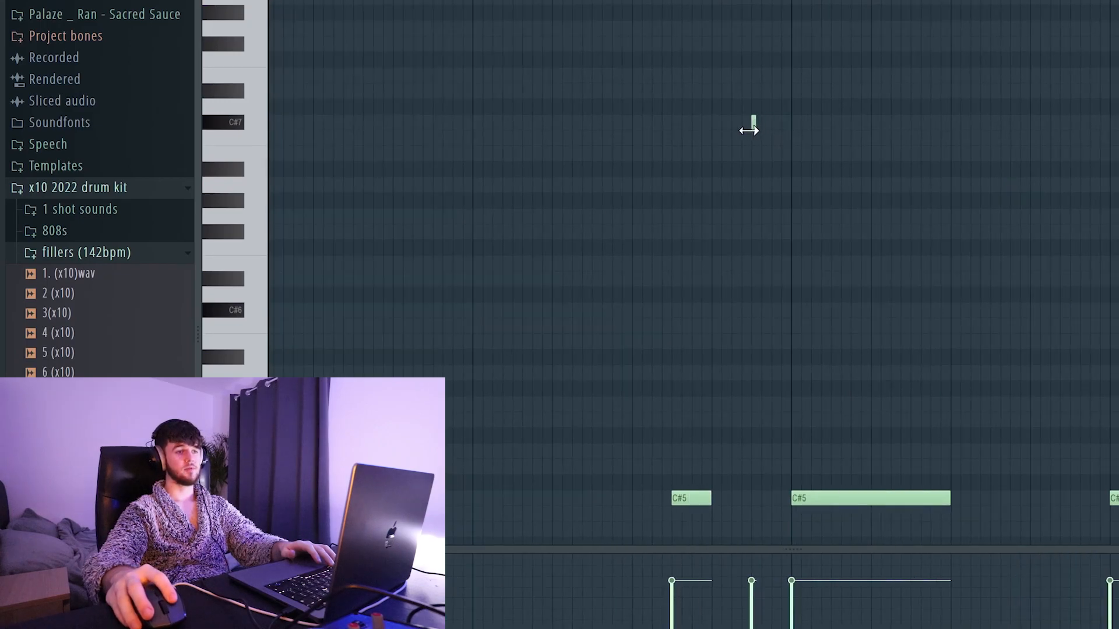
scroll(757, 130, "up", 2)
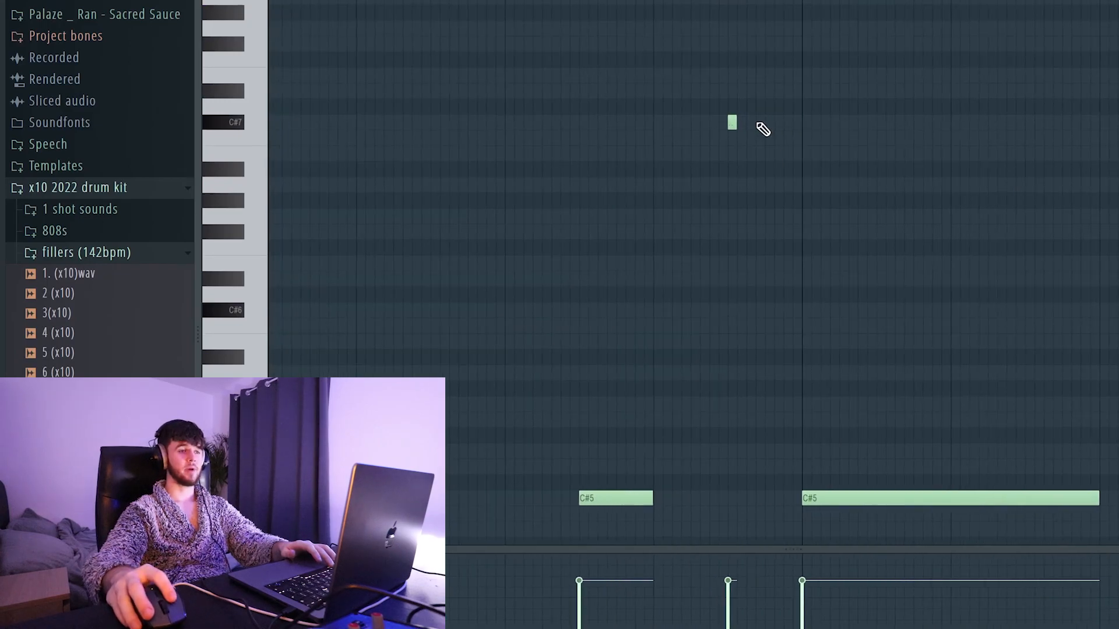